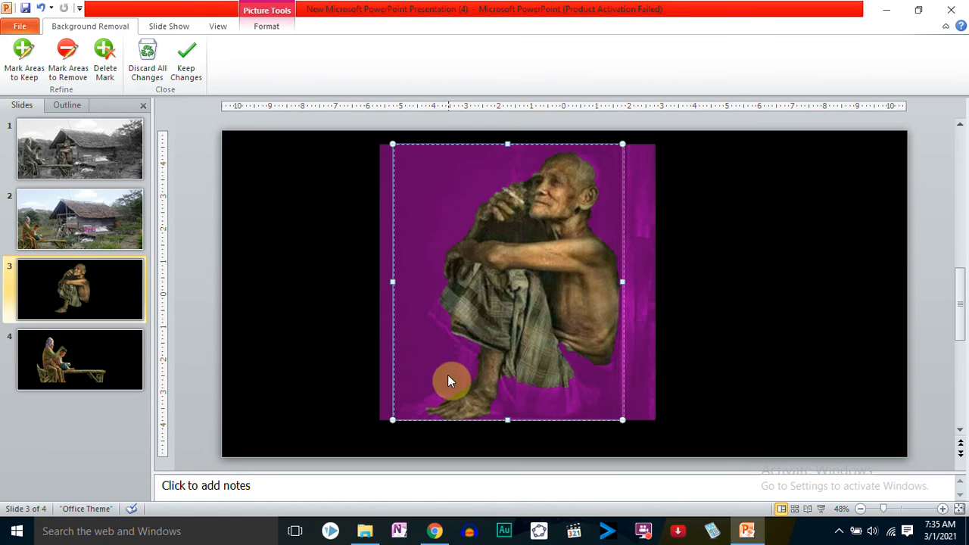
In the seated man's background removal, mark the missing sarong area beneath his hip to keep, and undo the last extra mark
{"action": "left_click", "coordinate": [203, 263]}
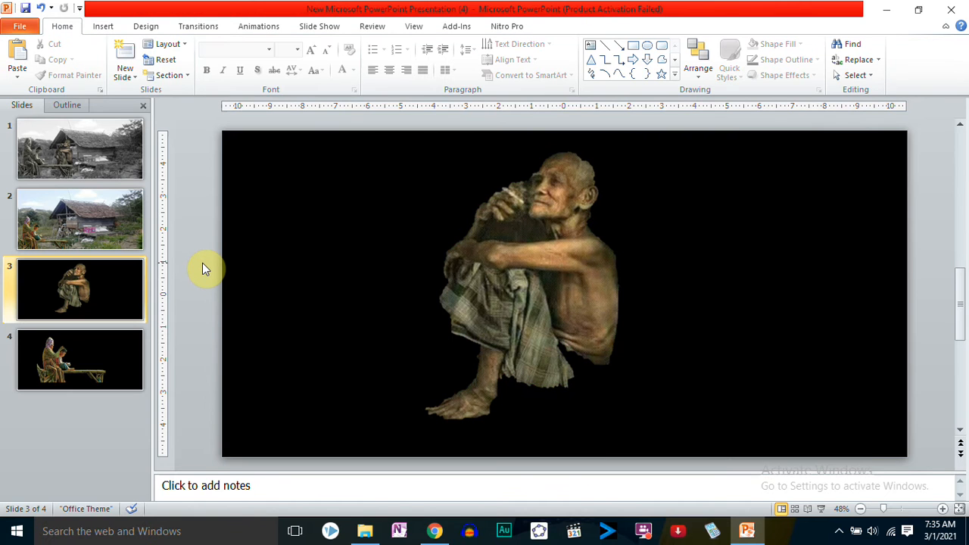
{"action": "double_click", "coordinate": [505, 376]}
{"action": "left_click", "coordinate": [29, 58]}
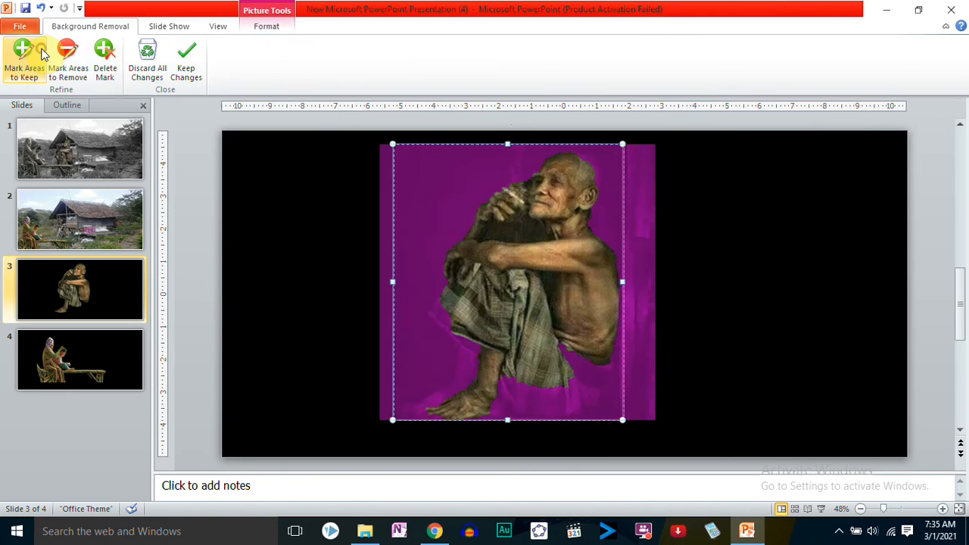
{"action": "left_click", "coordinate": [29, 55]}
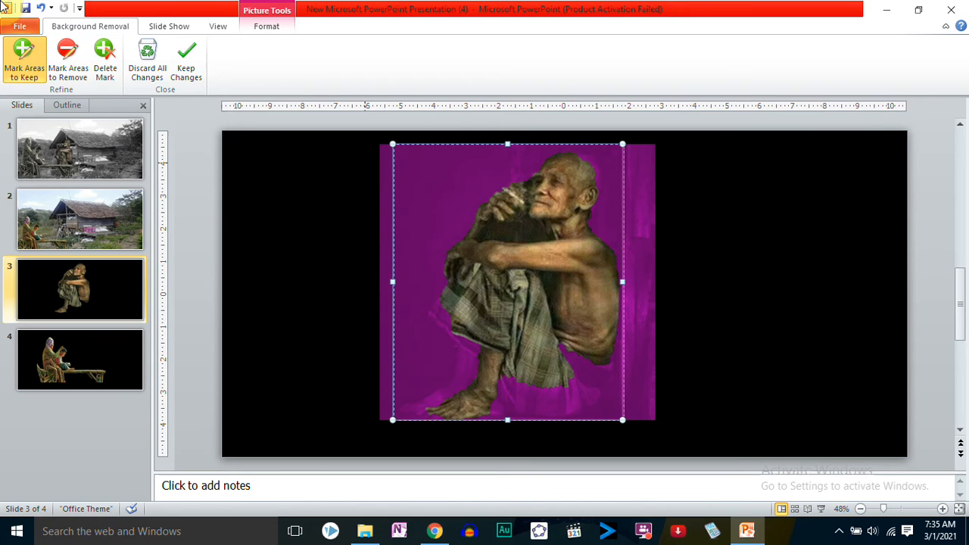
{"action": "left_click_drag", "start_coordinate": [579, 371], "coordinate": [603, 369]}
{"action": "mouse_move", "coordinate": [582, 407]}
{"action": "left_mouse_down"}
{"action": "mouse_move", "coordinate": [580, 391]}
{"action": "mouse_move", "coordinate": [605, 383]}
{"action": "mouse_move", "coordinate": [591, 411]}
{"action": "left_mouse_up"}
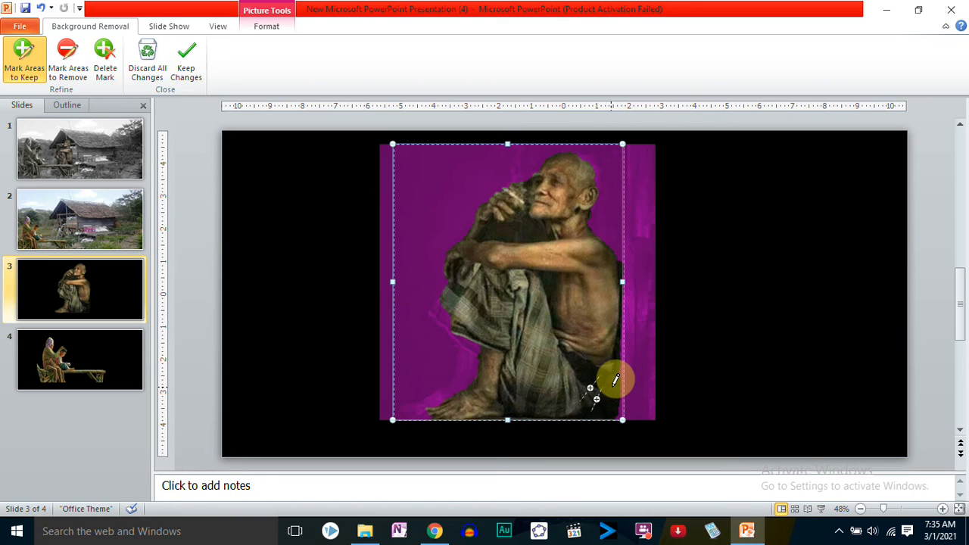
{"action": "key", "text": "ctrl+z"}
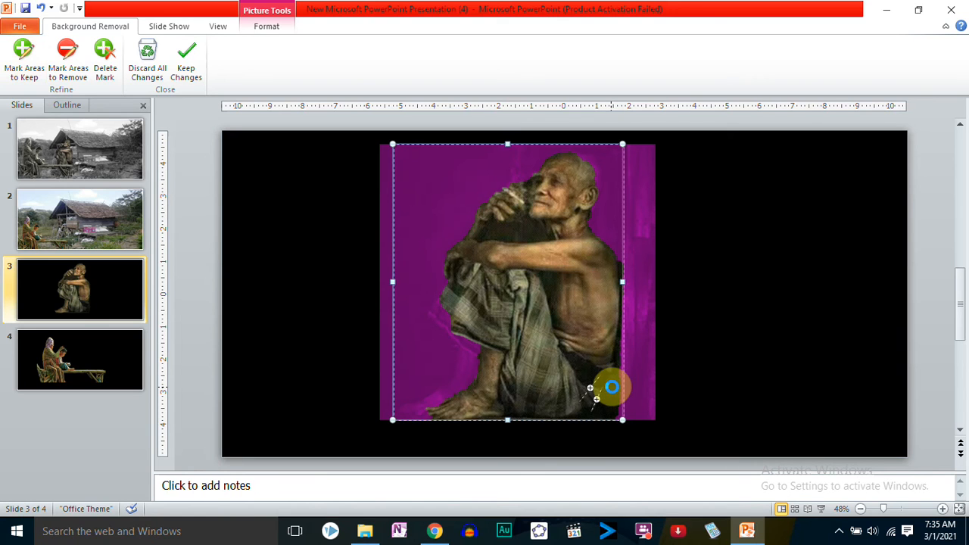
Mark the sarong edge below the man's knee and his toes as areas to keep
{"action": "left_click", "coordinate": [64, 51]}
{"action": "left_click", "coordinate": [24, 57]}
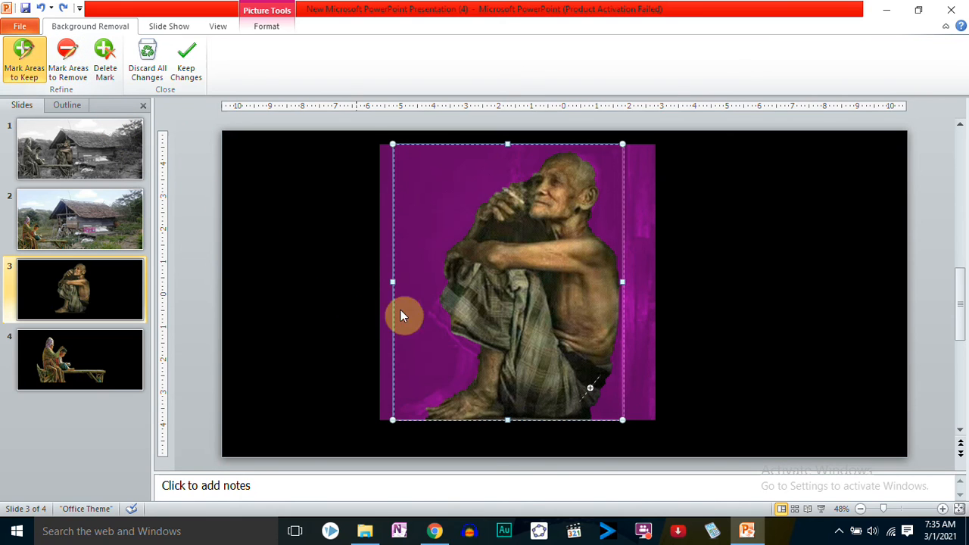
{"action": "left_click", "coordinate": [500, 373]}
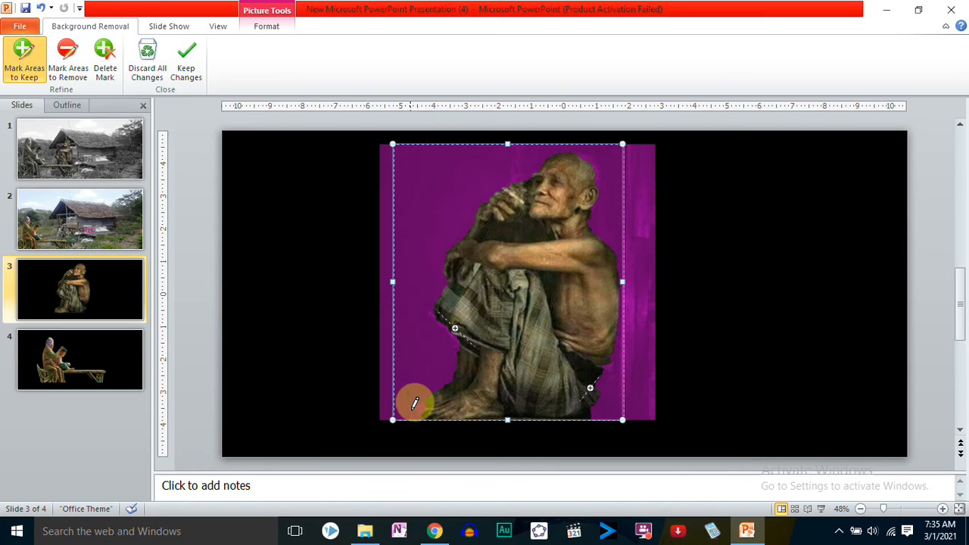
{"action": "left_click_drag", "start_coordinate": [421, 410], "coordinate": [423, 409]}
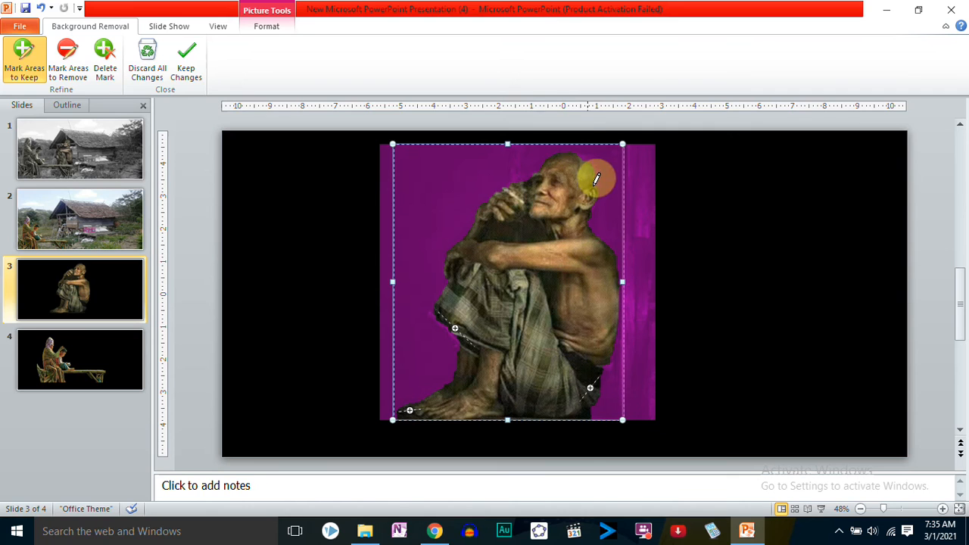
Mark the back edge of the man's head as an area to keep, and leave background removal to apply the marks
{"action": "left_click", "coordinate": [25, 51]}
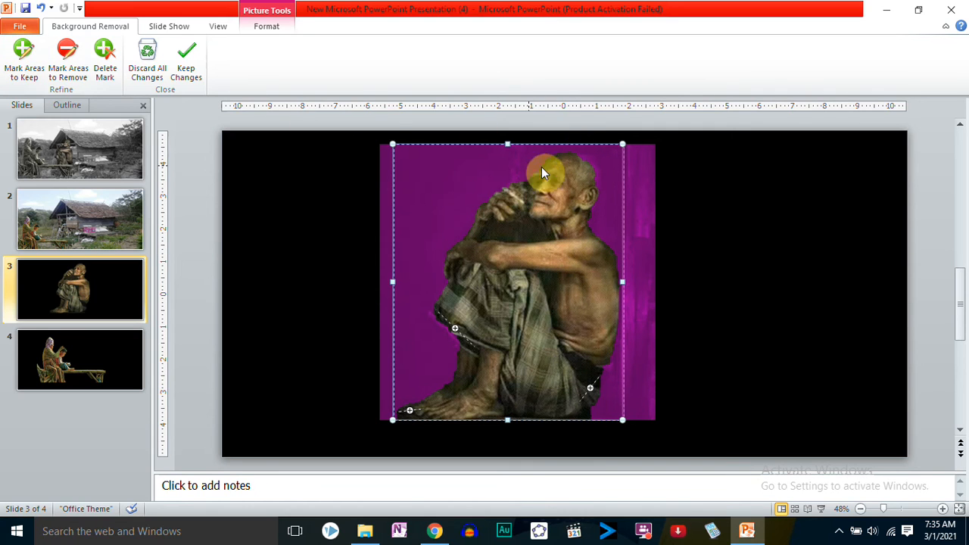
{"action": "left_click", "coordinate": [24, 56]}
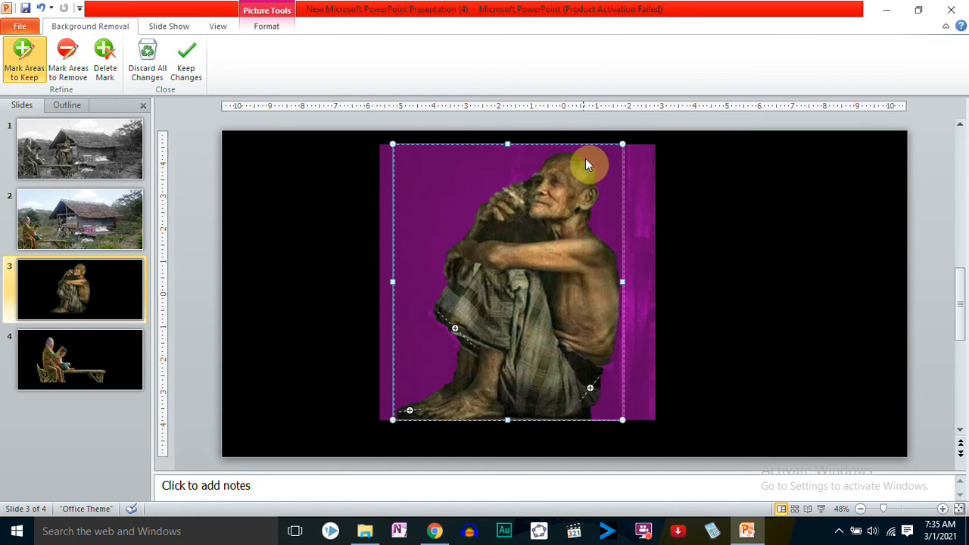
{"action": "left_click_drag", "start_coordinate": [592, 164], "coordinate": [607, 200]}
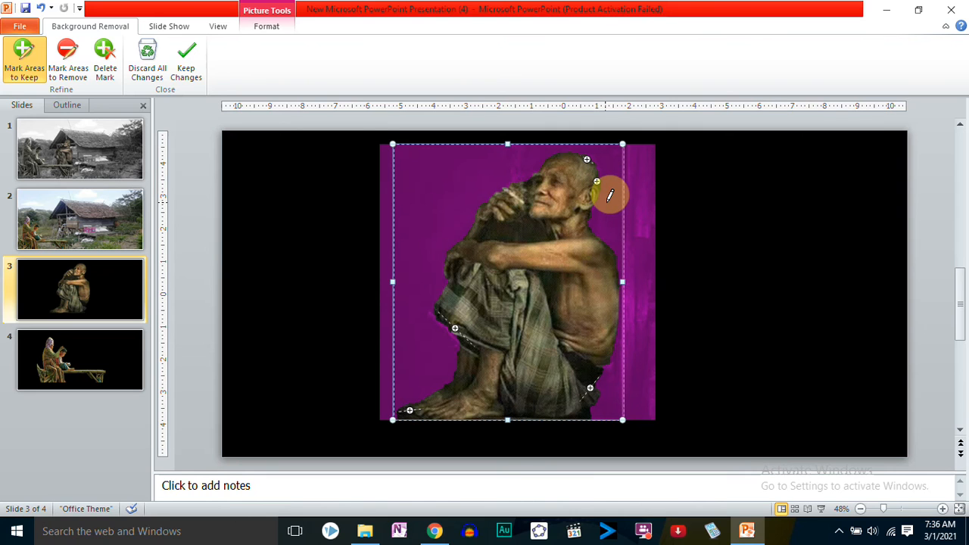
{"action": "left_click", "coordinate": [285, 213]}
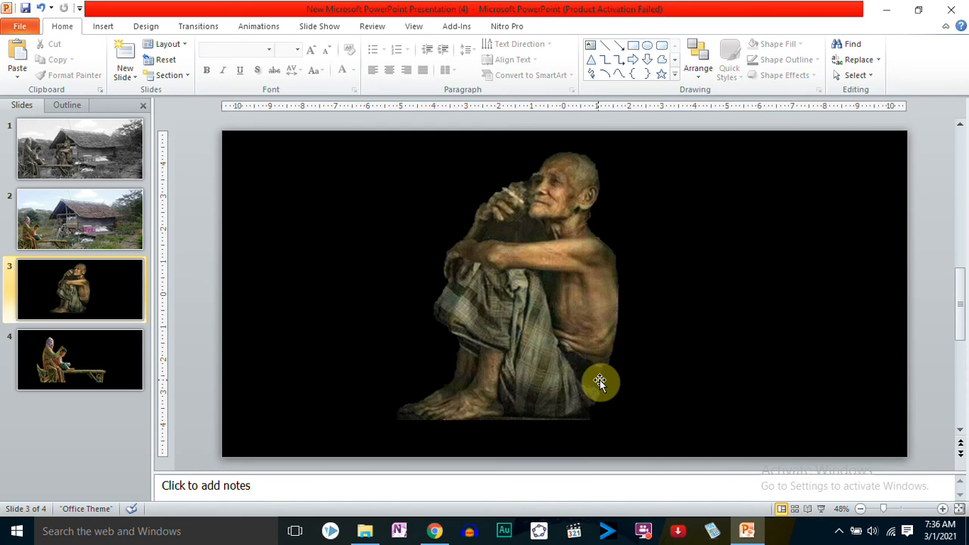
Reopen background removal on the man's picture and mark the sarong edge behind his hip down to the ground to keep
{"action": "left_click", "coordinate": [504, 235]}
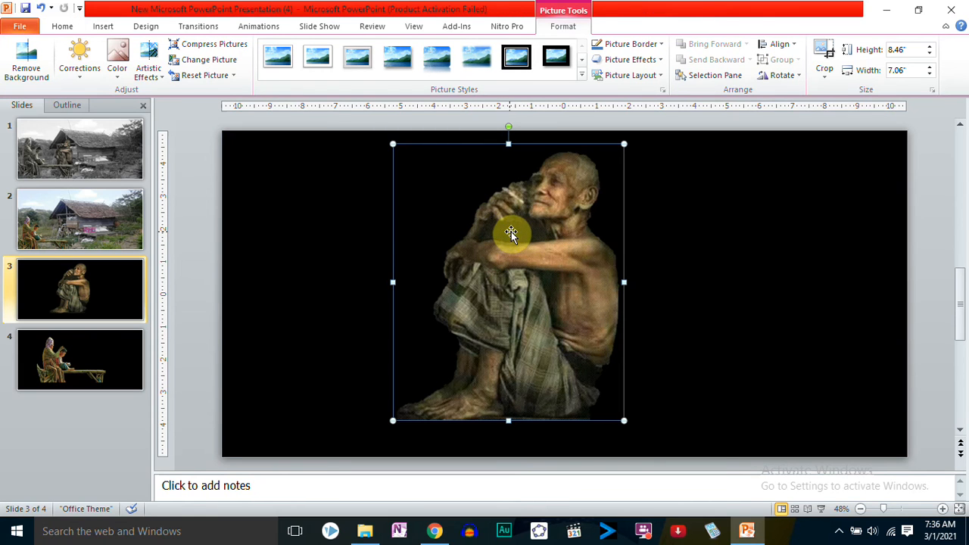
{"action": "left_click", "coordinate": [30, 64]}
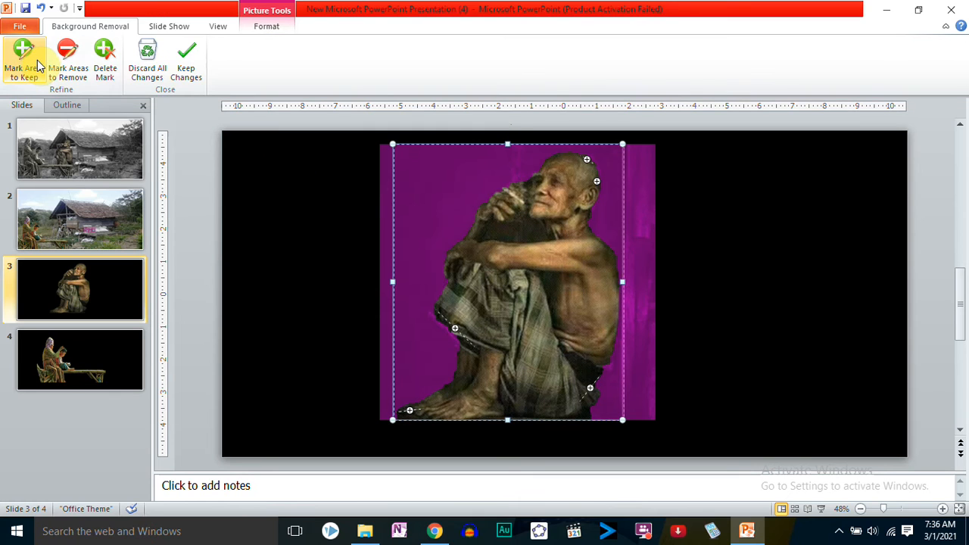
{"action": "left_click", "coordinate": [28, 62]}
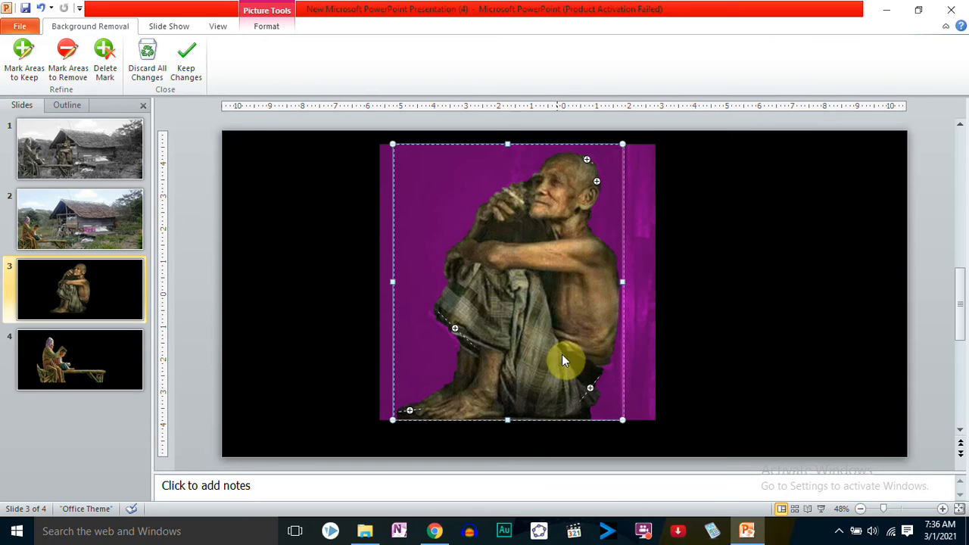
{"action": "left_click", "coordinate": [24, 57]}
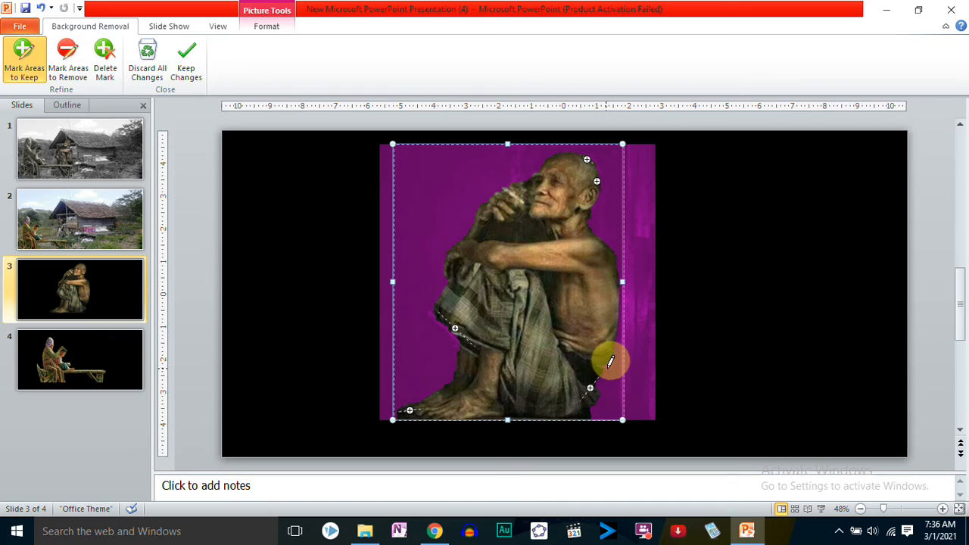
{"action": "left_click_drag", "start_coordinate": [607, 367], "coordinate": [597, 389]}
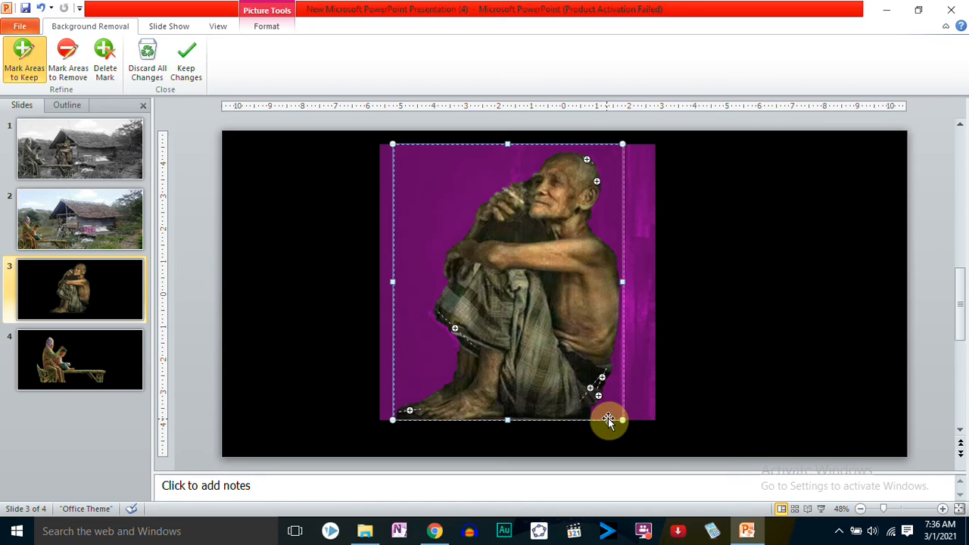
{"action": "left_click", "coordinate": [594, 408]}
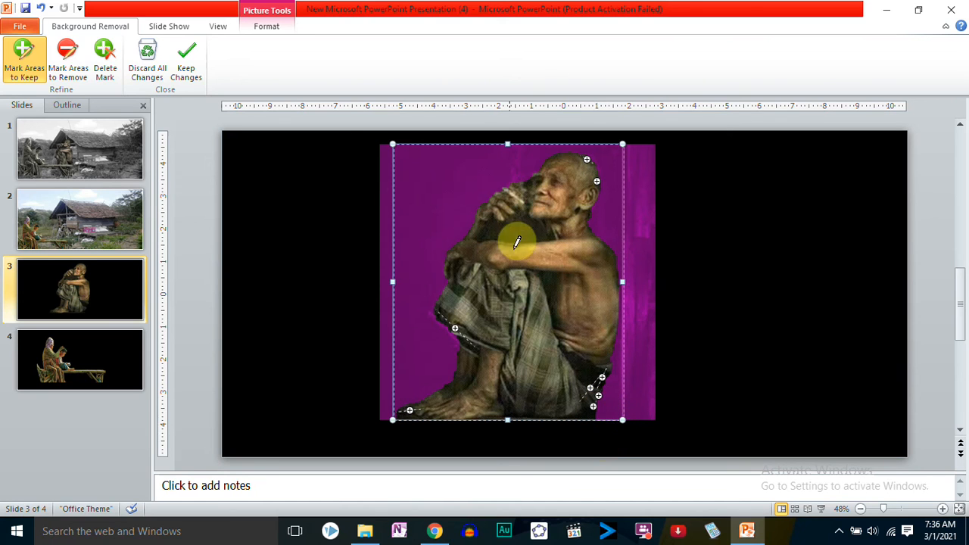
Mark the gaps above the man's folded arm and between his hand and face for removal, and apply the marks
{"action": "left_click", "coordinate": [67, 61]}
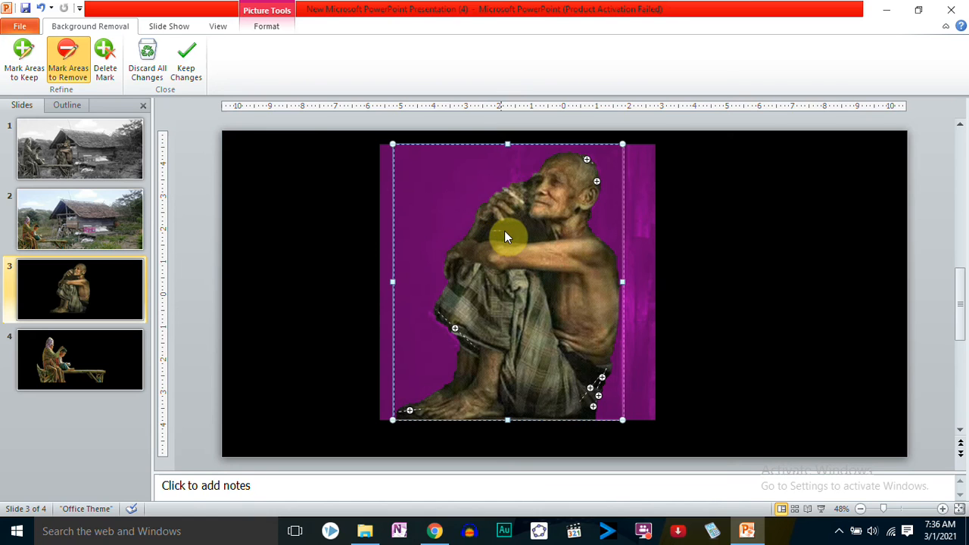
{"action": "left_click_drag", "start_coordinate": [521, 237], "coordinate": [542, 230]}
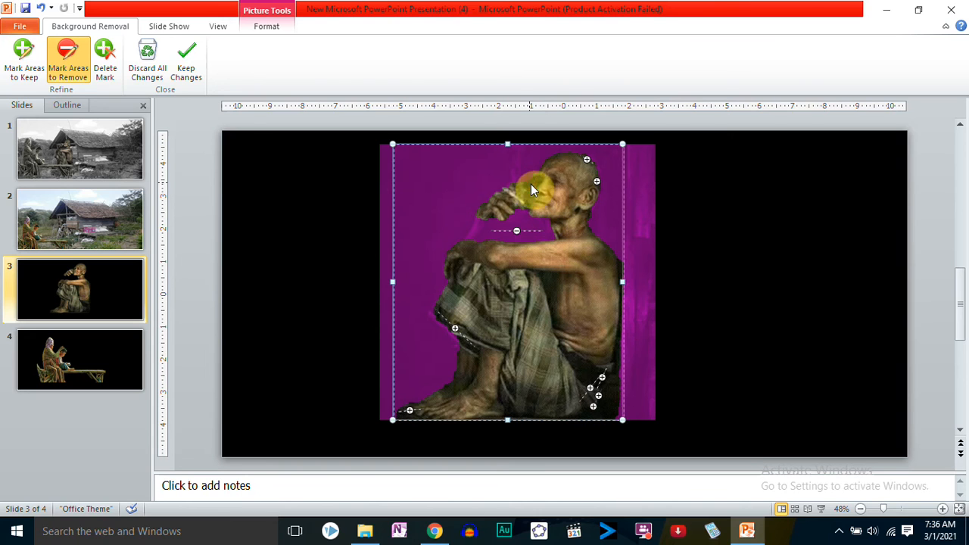
{"action": "left_click_drag", "start_coordinate": [524, 202], "coordinate": [527, 186]}
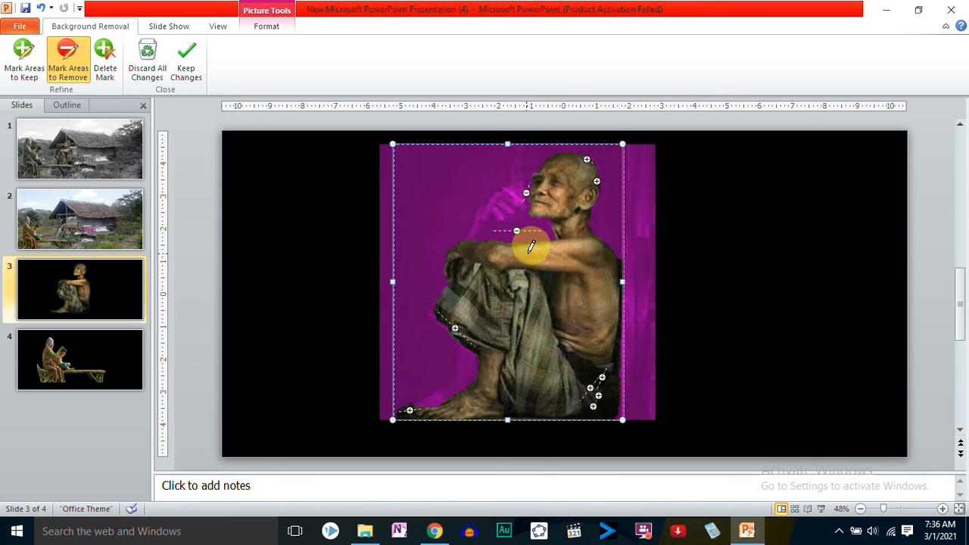
{"action": "left_click", "coordinate": [289, 231]}
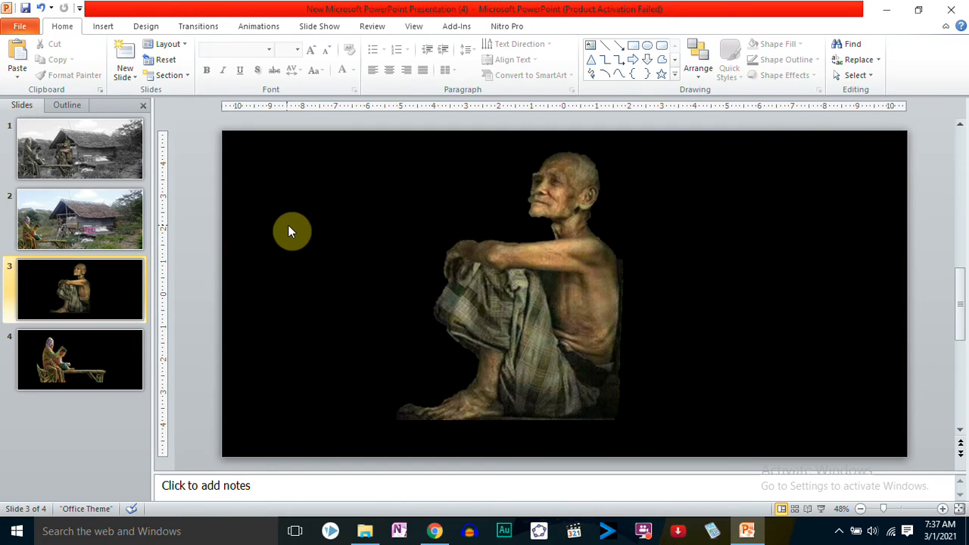
Reopen background removal, mark the man's raised hand and forearm to keep, and apply the result
{"action": "left_click", "coordinate": [518, 276]}
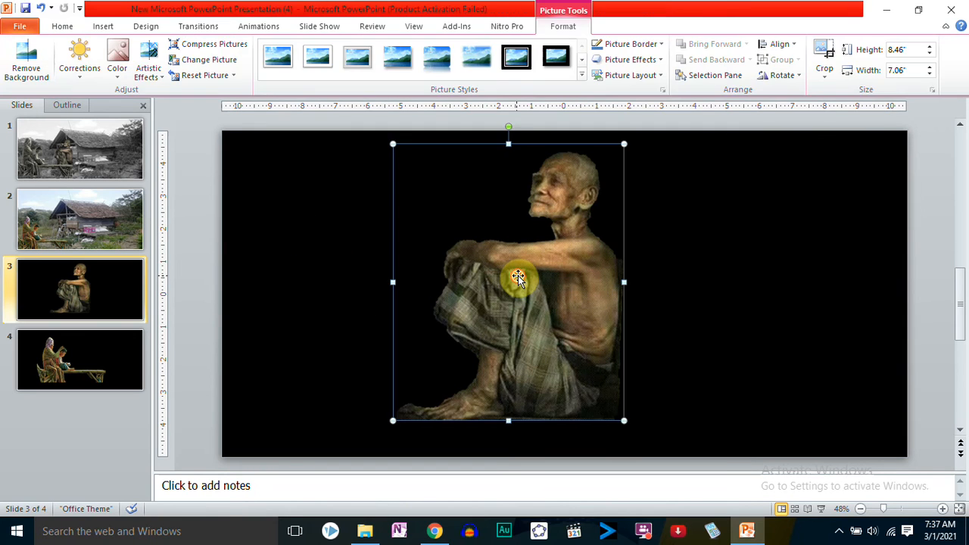
{"action": "left_click", "coordinate": [26, 64]}
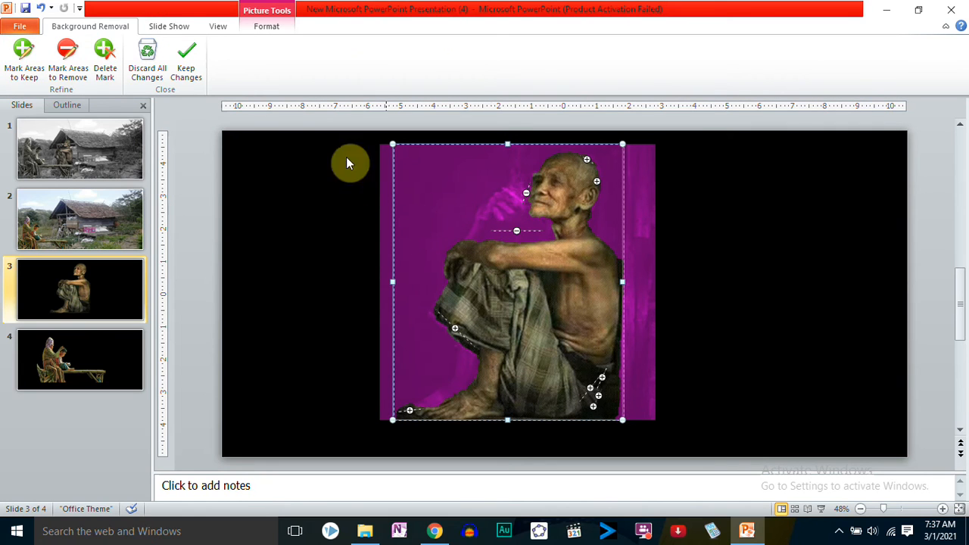
{"action": "left_click", "coordinate": [24, 59]}
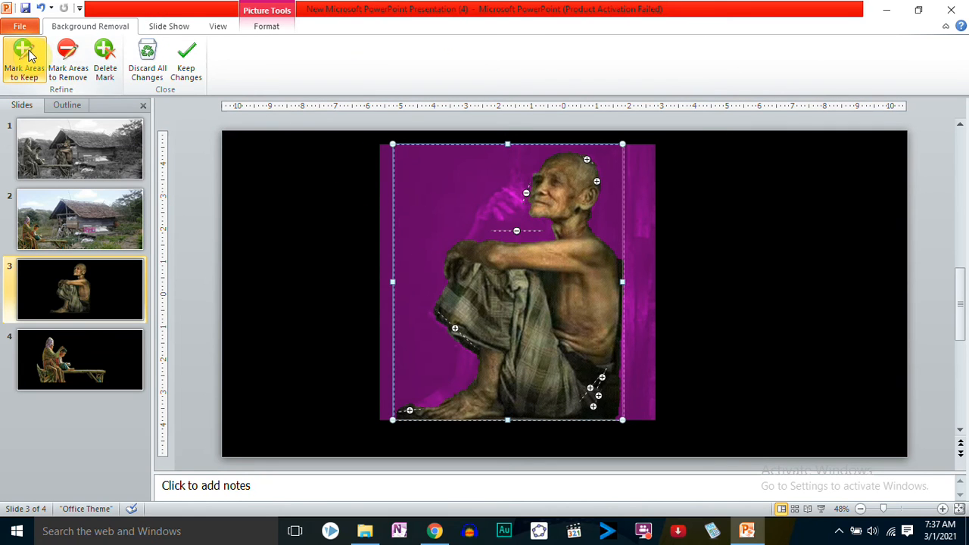
{"action": "left_click_drag", "start_coordinate": [504, 194], "coordinate": [471, 236]}
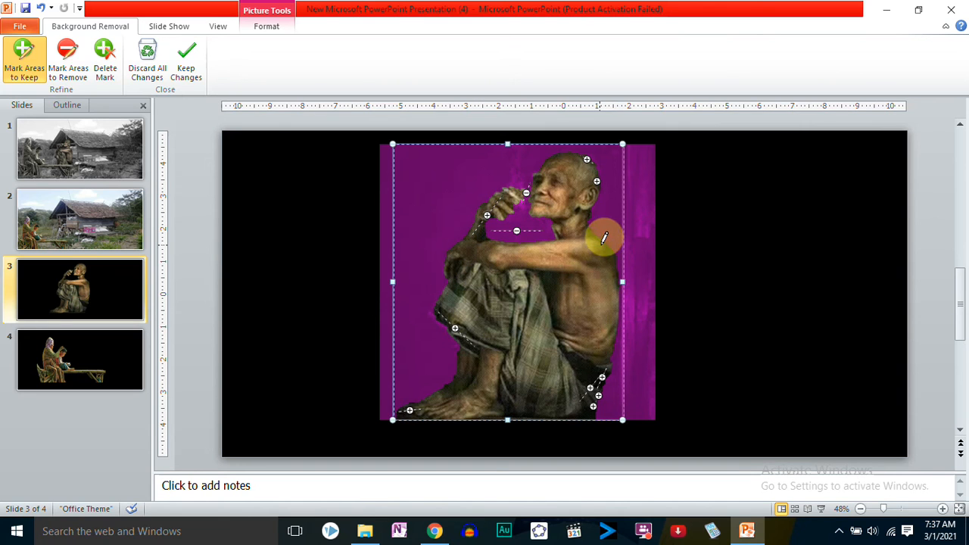
{"action": "left_click", "coordinate": [688, 198]}
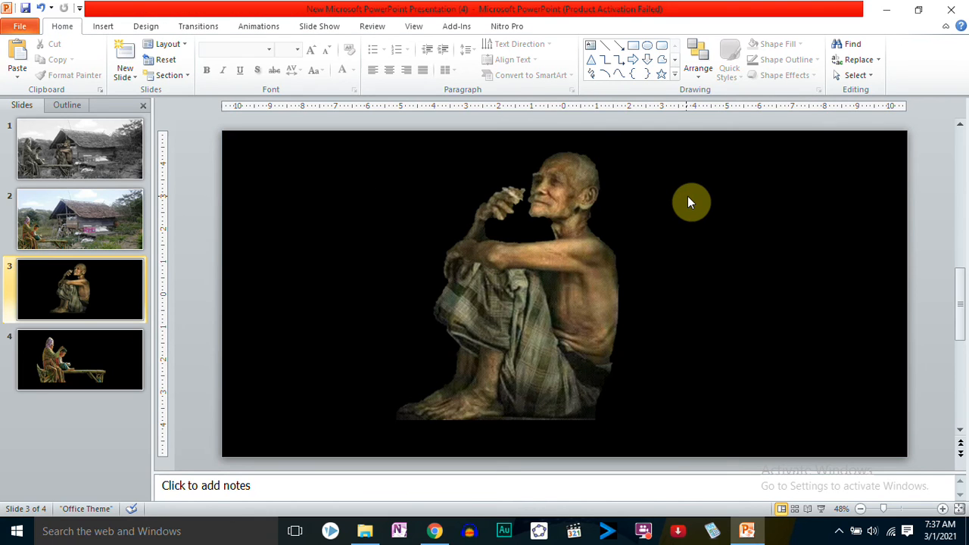
Reopen background removal and mark the bright patch at the man's fingertips for removal
{"action": "left_click", "coordinate": [523, 182]}
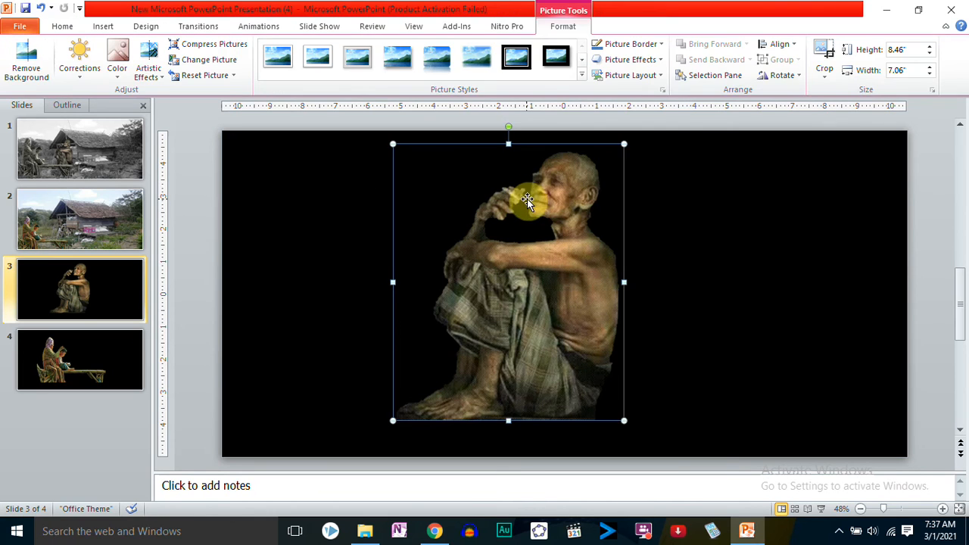
{"action": "left_click", "coordinate": [26, 57]}
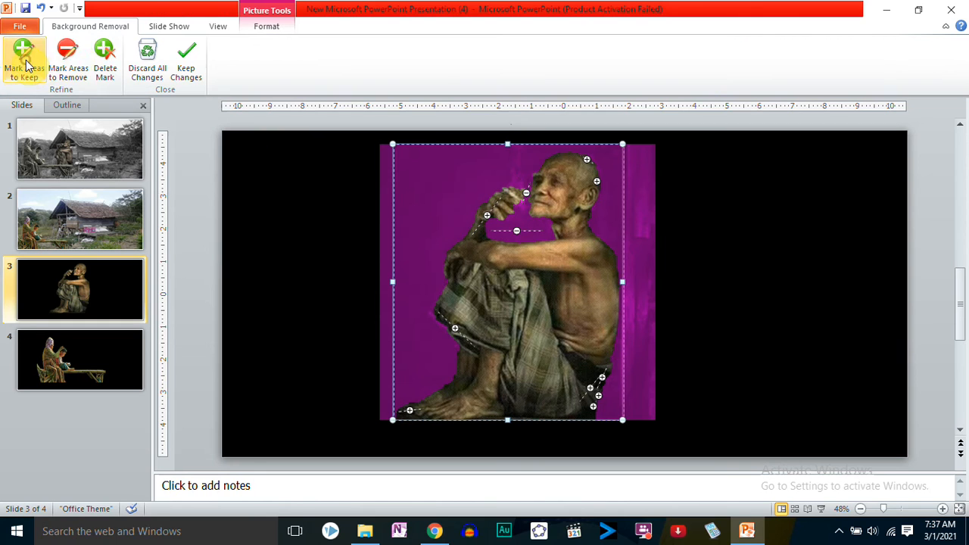
{"action": "left_click", "coordinate": [69, 50]}
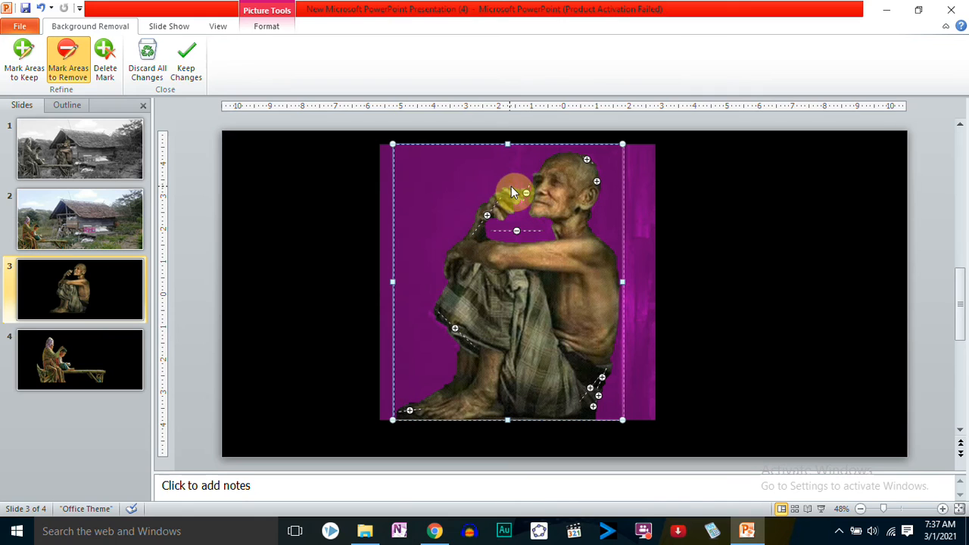
{"action": "left_click_drag", "start_coordinate": [508, 187], "coordinate": [522, 195]}
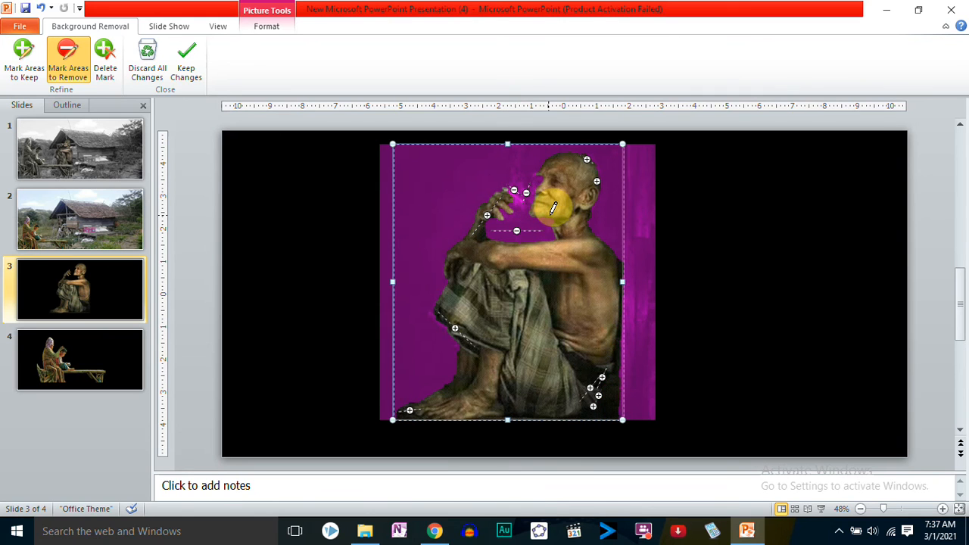
Mark the fingertips near the man's mouth to keep and the dark strip behind his hip for removal
{"action": "left_click", "coordinate": [24, 47]}
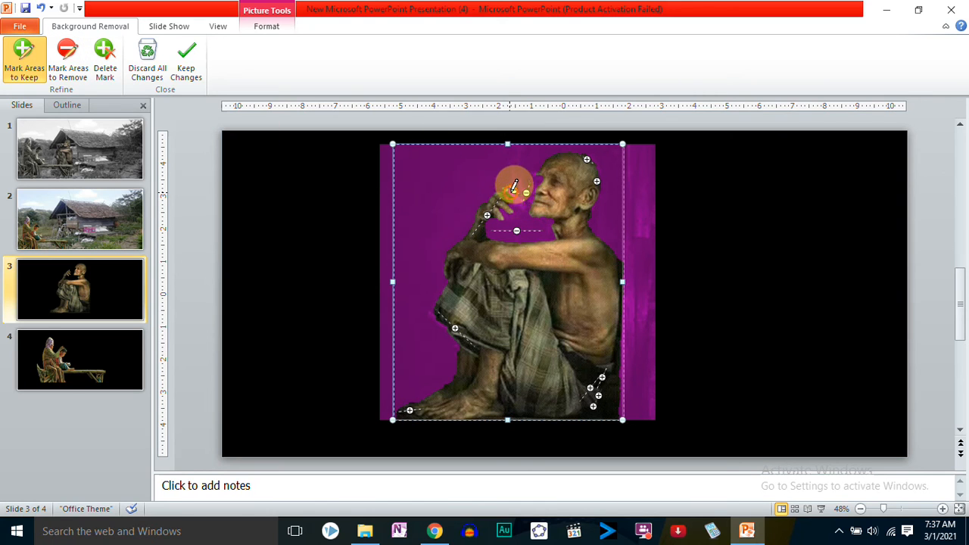
{"action": "left_click_drag", "start_coordinate": [511, 193], "coordinate": [517, 196]}
{"action": "left_click", "coordinate": [521, 199]}
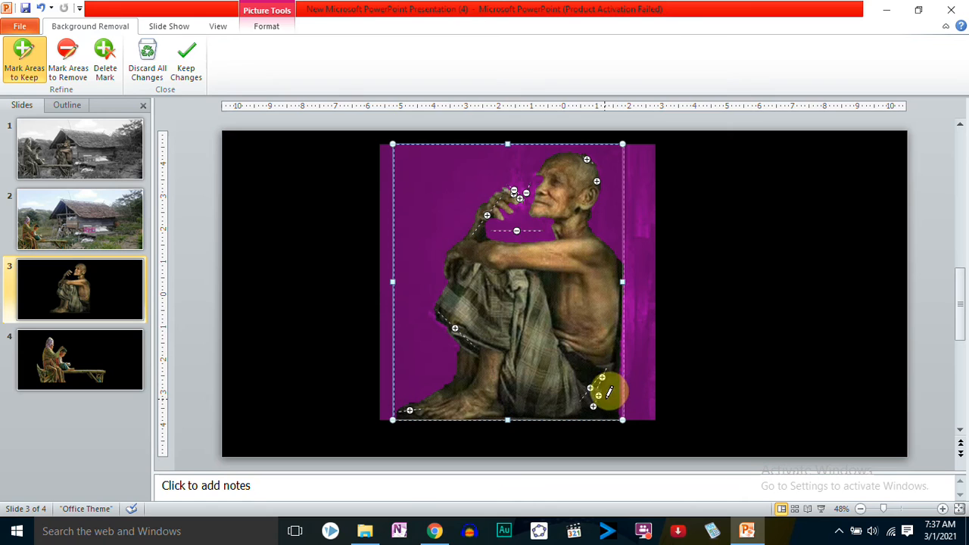
{"action": "left_click", "coordinate": [67, 59]}
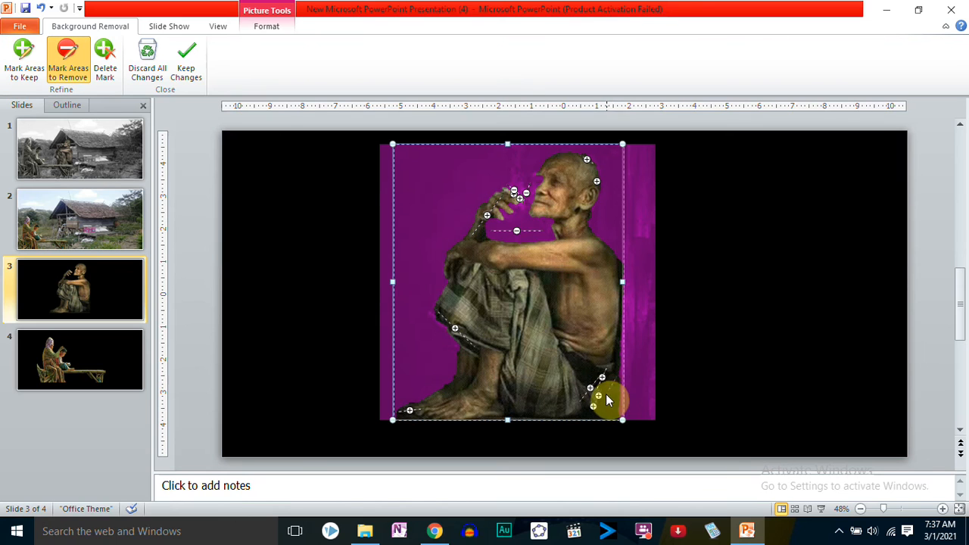
{"action": "left_click_drag", "start_coordinate": [594, 410], "coordinate": [613, 379]}
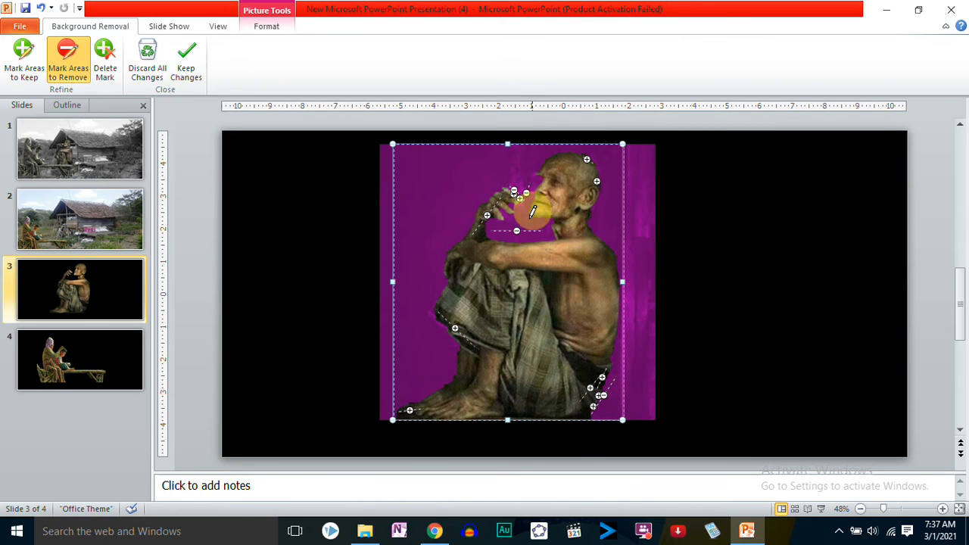
Mark the edge of the man's mouth and chin and the nape of his neck to keep
{"action": "left_click", "coordinate": [23, 59]}
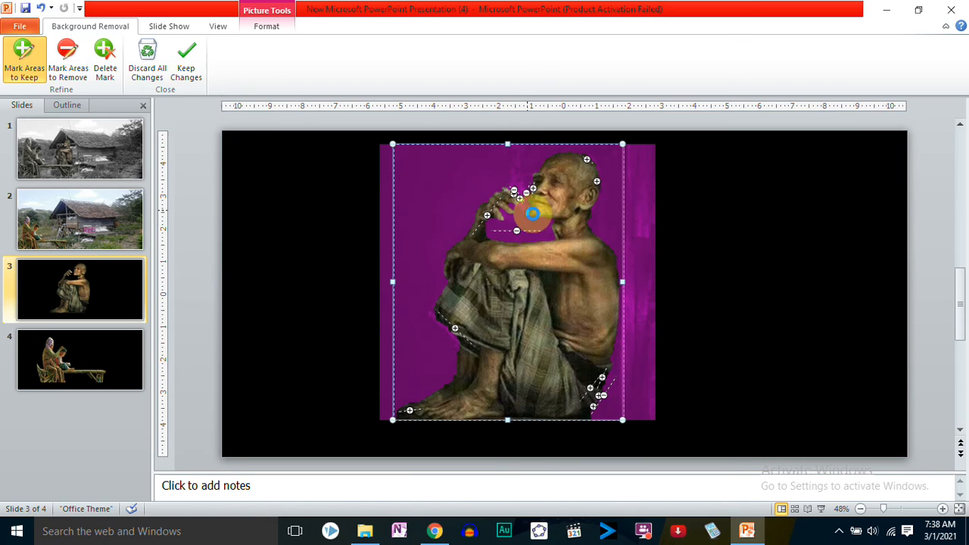
{"action": "left_click", "coordinate": [527, 210]}
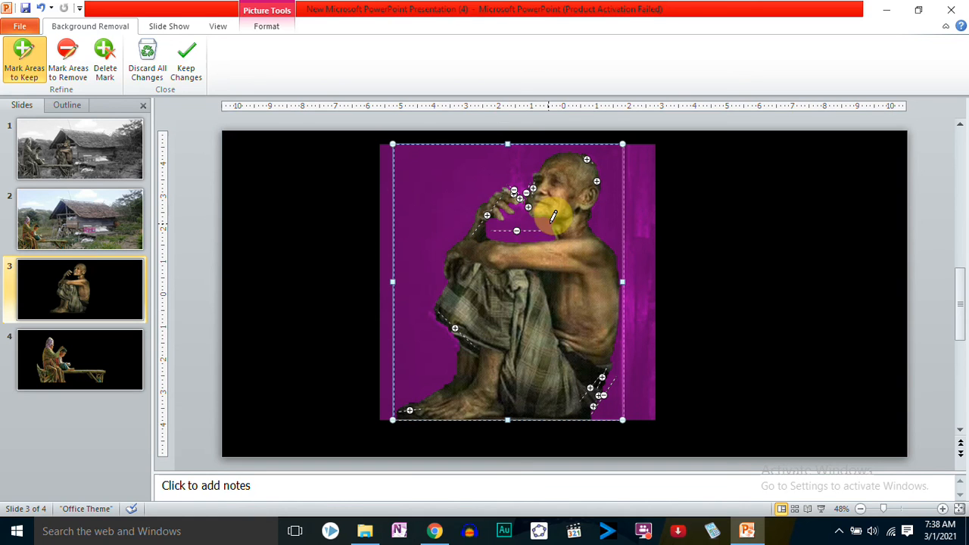
{"action": "left_click", "coordinate": [588, 226]}
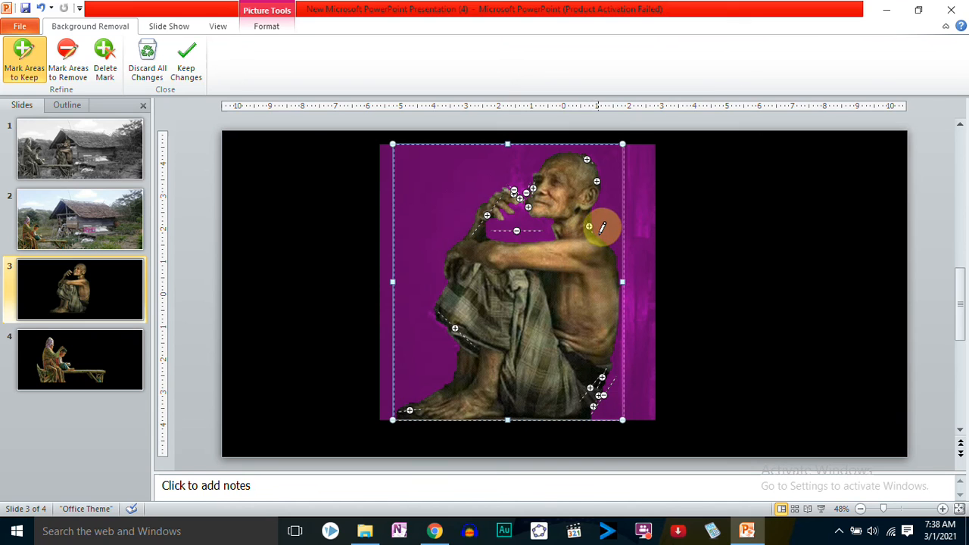
{"action": "left_click", "coordinate": [593, 226]}
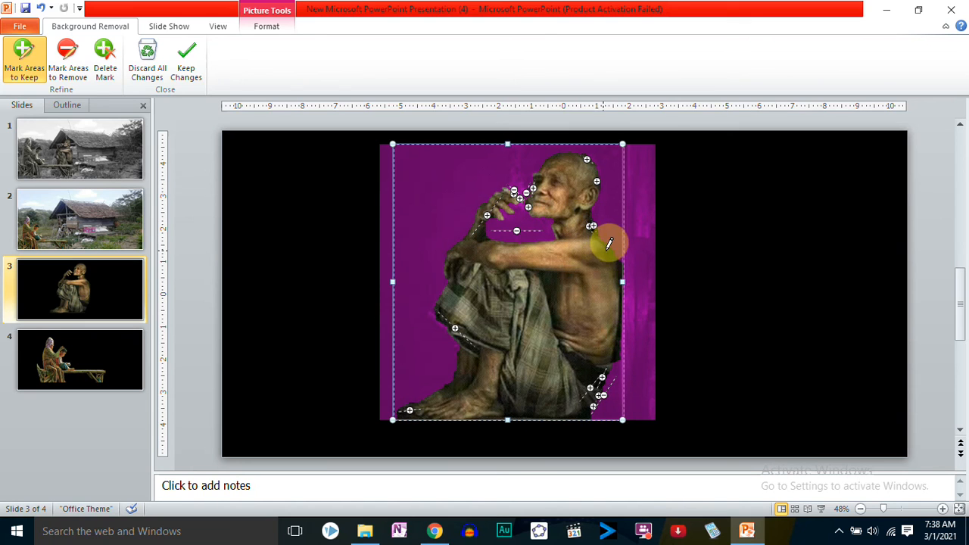
Mark the dark strip along the man's lower back for removal and apply the marks
{"action": "left_click", "coordinate": [67, 62]}
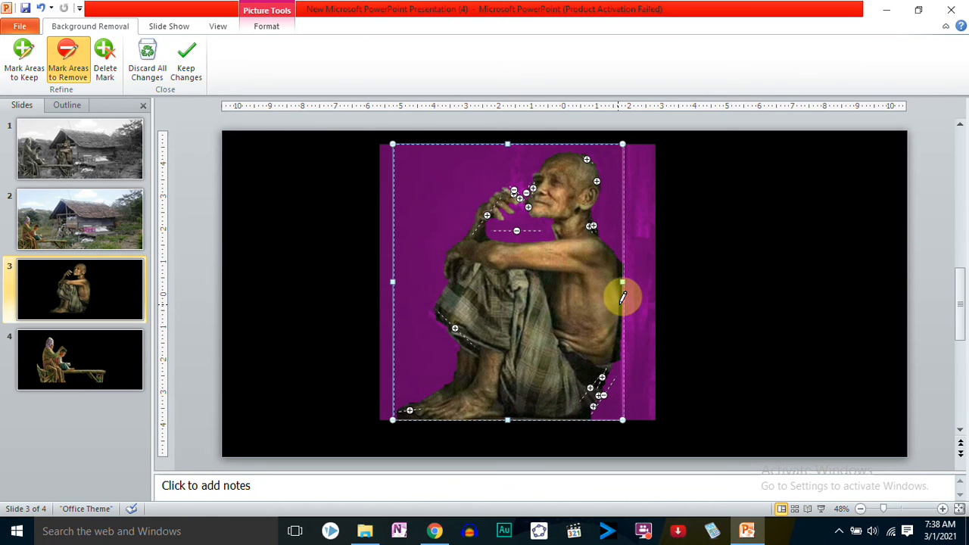
{"action": "left_click_drag", "start_coordinate": [619, 306], "coordinate": [613, 360]}
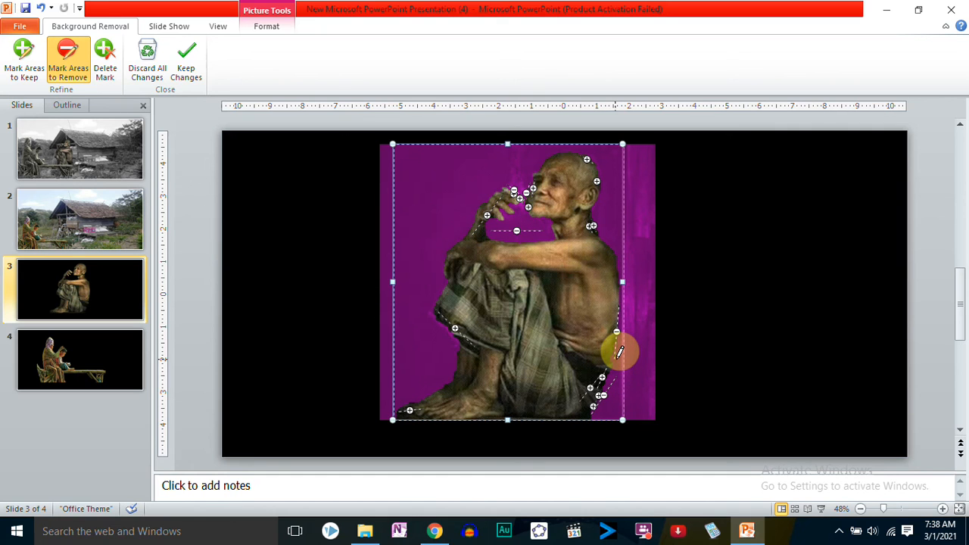
{"action": "left_click", "coordinate": [287, 237]}
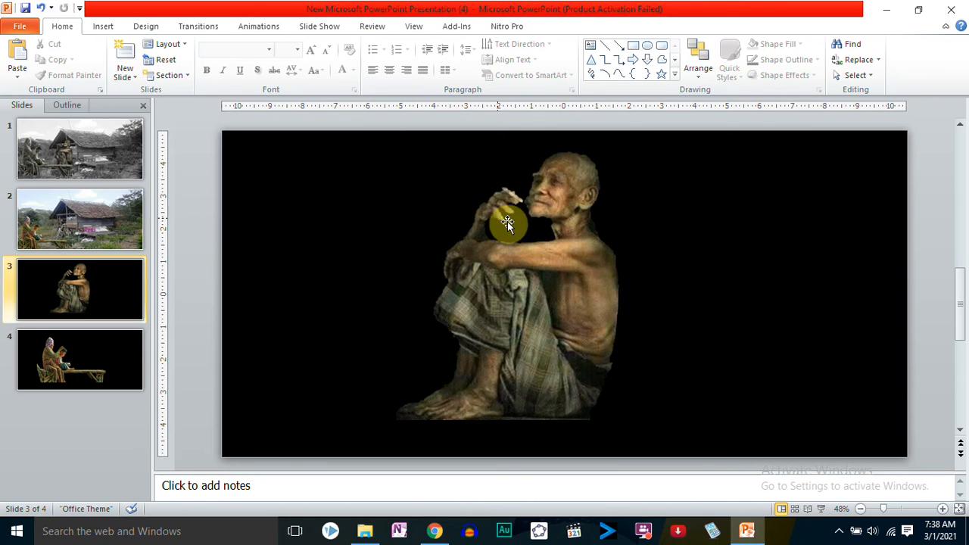
Reopen background removal, mark the small gap between the man's fingertips and mouth for removal, and apply the result
{"action": "double_click", "coordinate": [547, 214]}
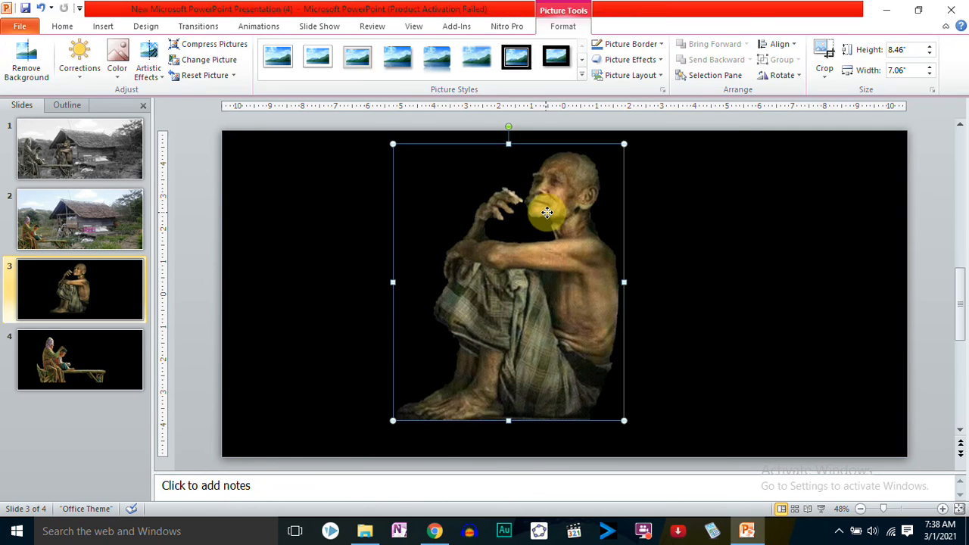
{"action": "left_click", "coordinate": [35, 61]}
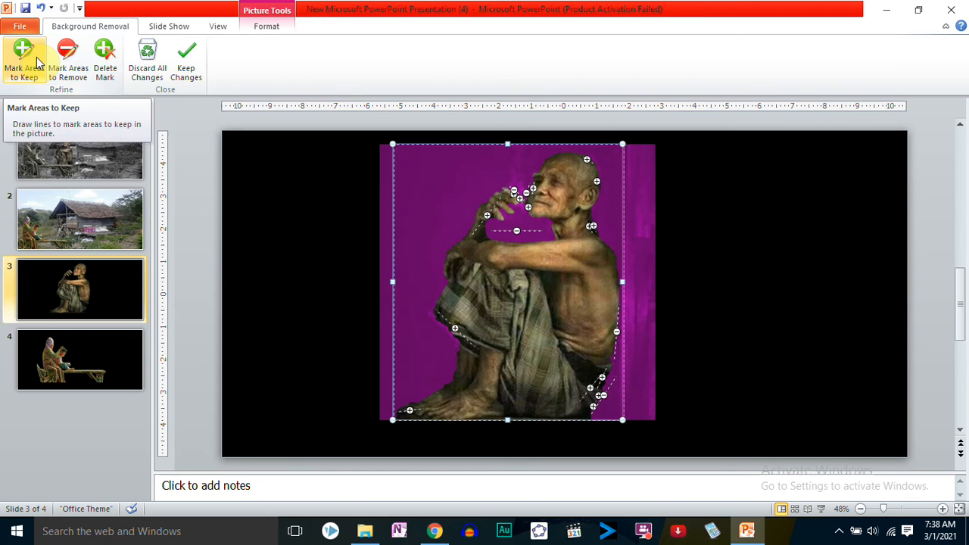
{"action": "left_click", "coordinate": [66, 61]}
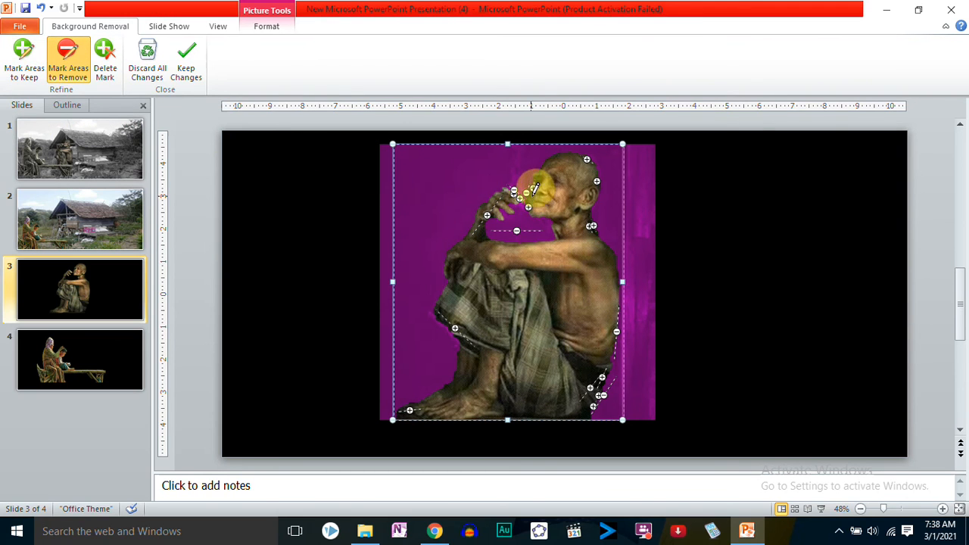
{"action": "left_click", "coordinate": [69, 54]}
{"action": "left_click", "coordinate": [534, 189]}
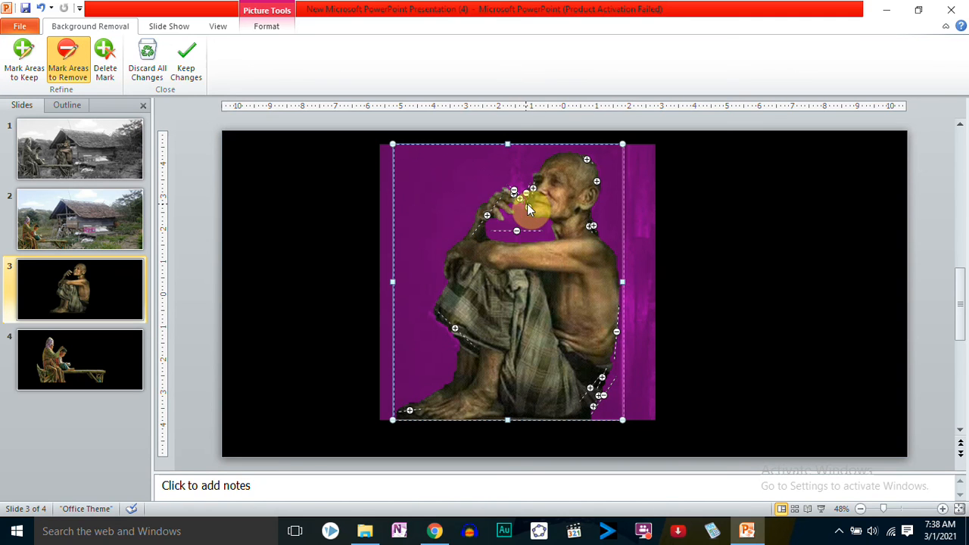
{"action": "left_click", "coordinate": [534, 228]}
{"action": "left_click_drag", "start_coordinate": [534, 229], "coordinate": [541, 224]}
{"action": "left_click", "coordinate": [338, 217]}
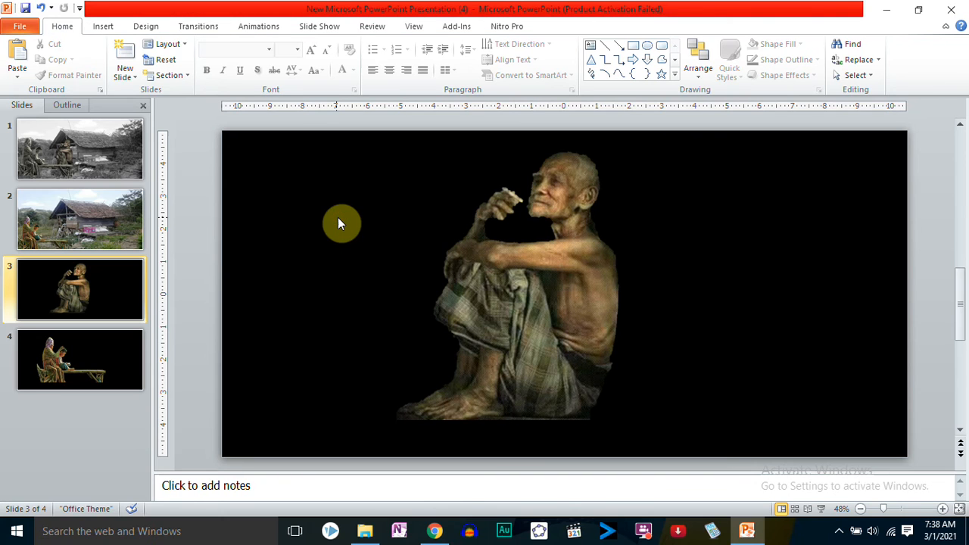
Reopen background removal, mark the leftover spots behind the man's neck and above his shoulder for removal, and apply the result
{"action": "left_click", "coordinate": [590, 223]}
{"action": "left_click", "coordinate": [22, 61]}
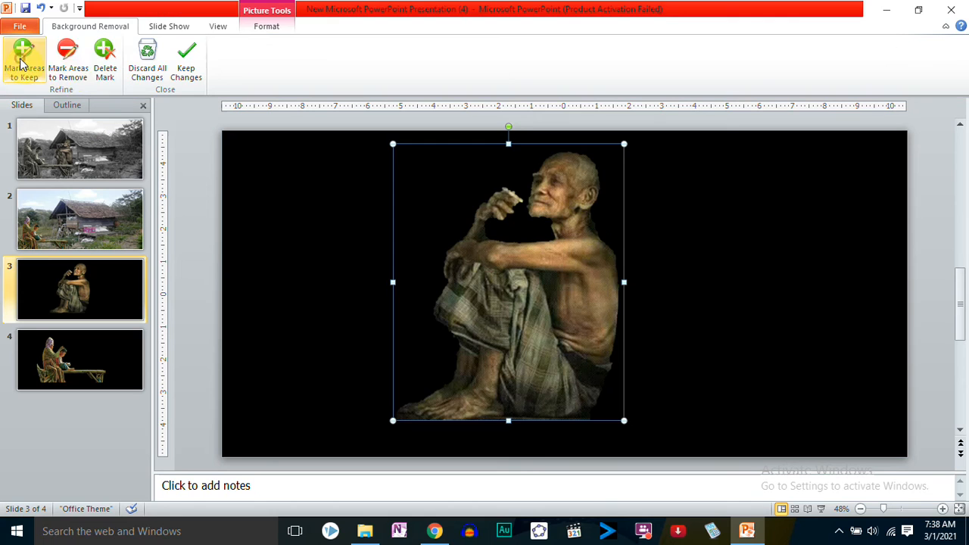
{"action": "left_click", "coordinate": [79, 55]}
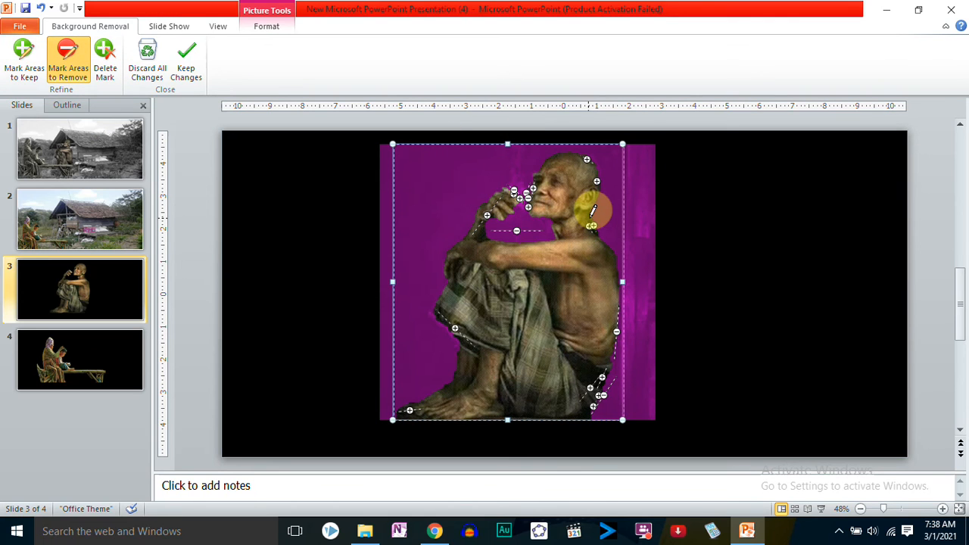
{"action": "left_click", "coordinate": [591, 225]}
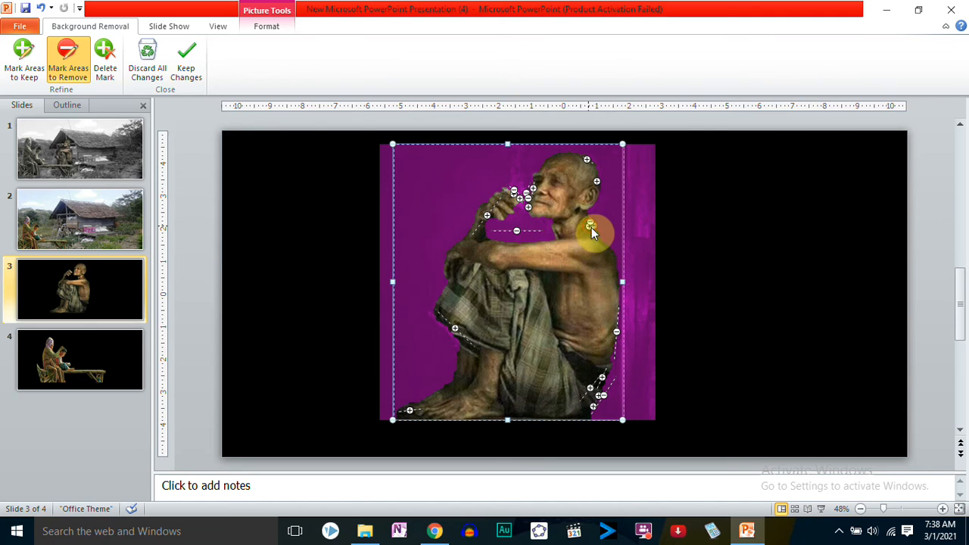
{"action": "left_click", "coordinate": [601, 229]}
{"action": "left_click", "coordinate": [596, 234]}
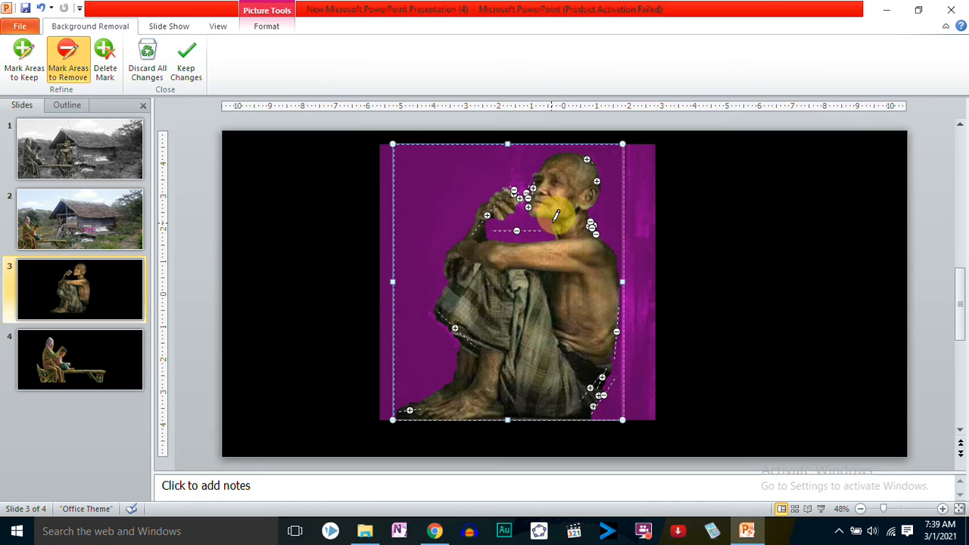
{"action": "left_click", "coordinate": [269, 228]}
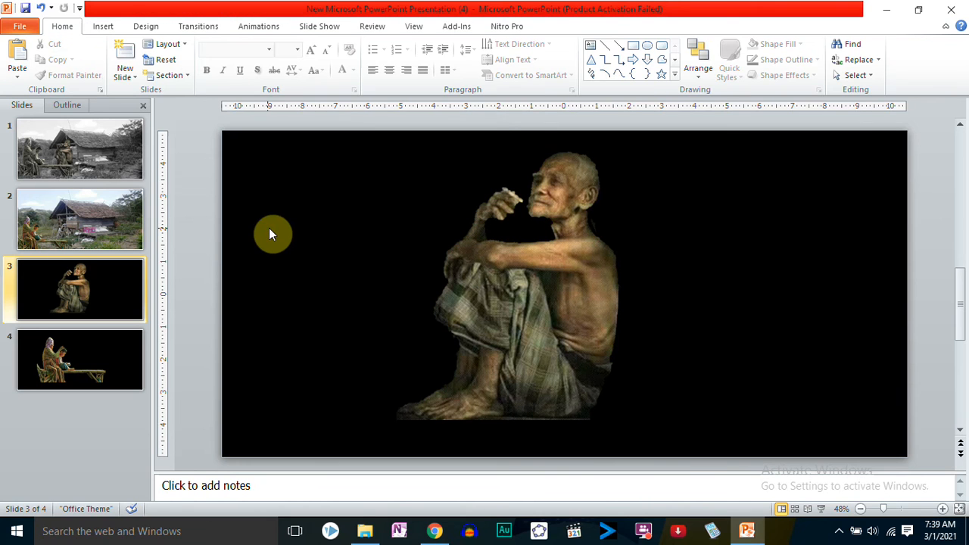
Reopen background removal, mark the underside of the man's chin and the front of his neck to keep, and apply the result
{"action": "left_click", "coordinate": [539, 222]}
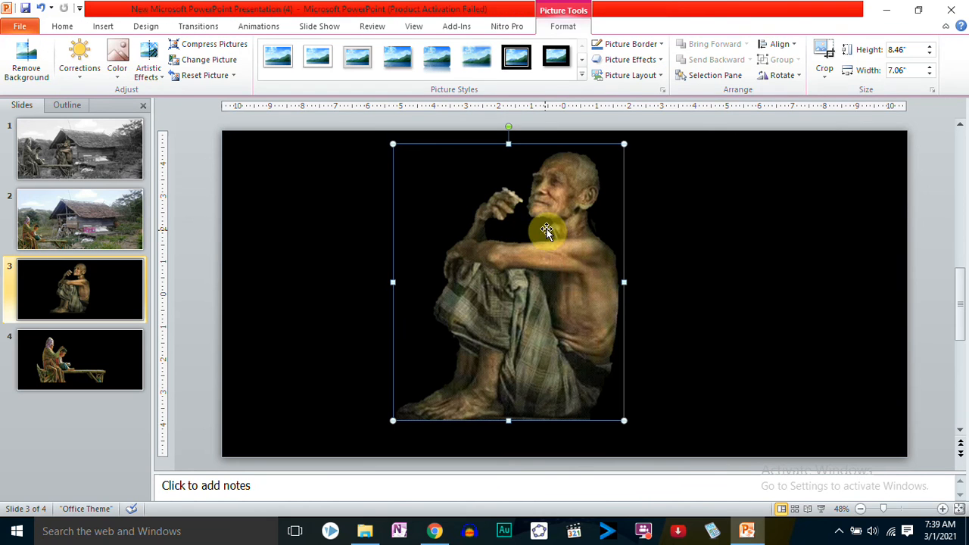
{"action": "left_click", "coordinate": [39, 63]}
{"action": "left_click", "coordinate": [38, 62]}
{"action": "mouse_move", "coordinate": [507, 206]}
{"action": "left_mouse_down"}
{"action": "mouse_move", "coordinate": [548, 219]}
{"action": "mouse_move", "coordinate": [554, 233]}
{"action": "left_mouse_up"}
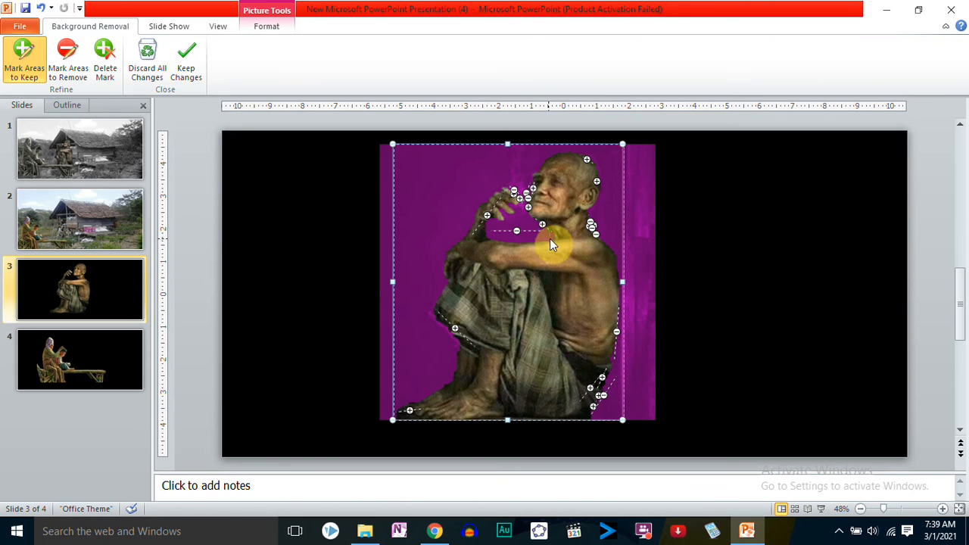
{"action": "left_click", "coordinate": [549, 236]}
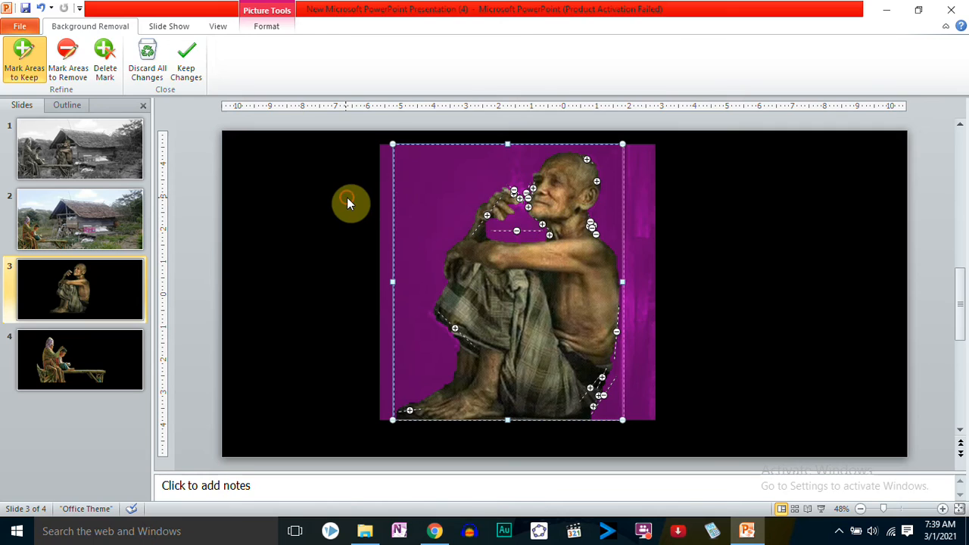
{"action": "left_click", "coordinate": [347, 200]}
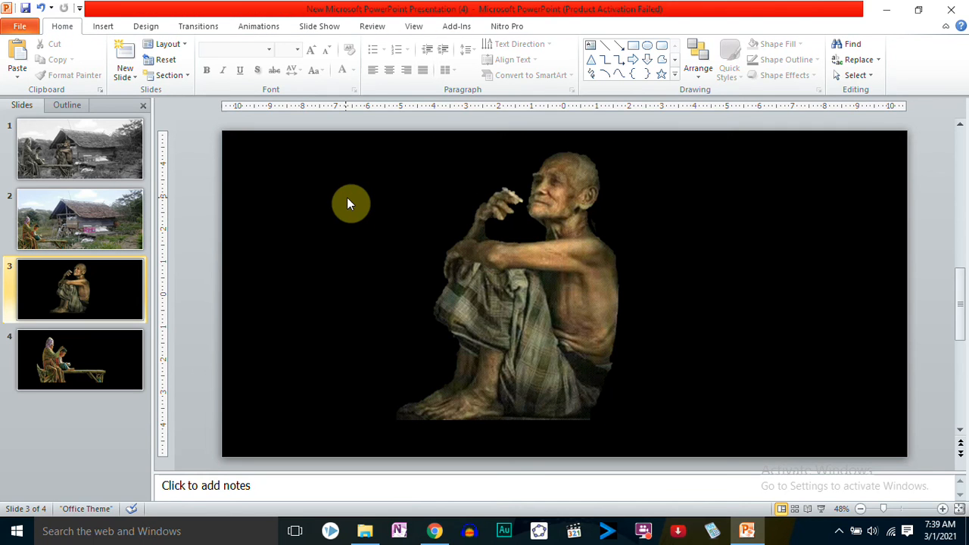
Copy the man's cut-out picture from slide 3 and paste it onto slide 2
{"action": "right_click", "coordinate": [588, 259]}
{"action": "left_click", "coordinate": [616, 279]}
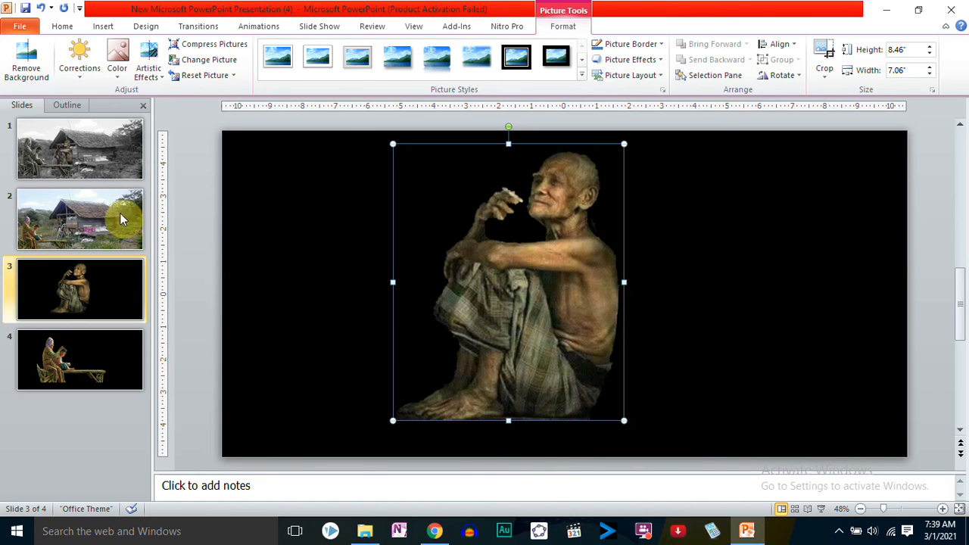
{"action": "left_click", "coordinate": [96, 220]}
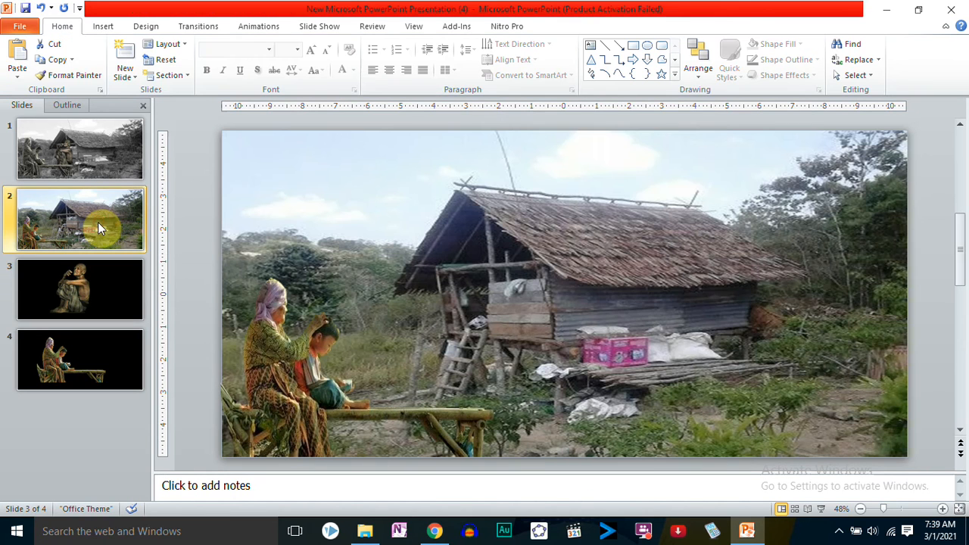
{"action": "right_click", "coordinate": [202, 242]}
{"action": "left_click", "coordinate": [231, 297]}
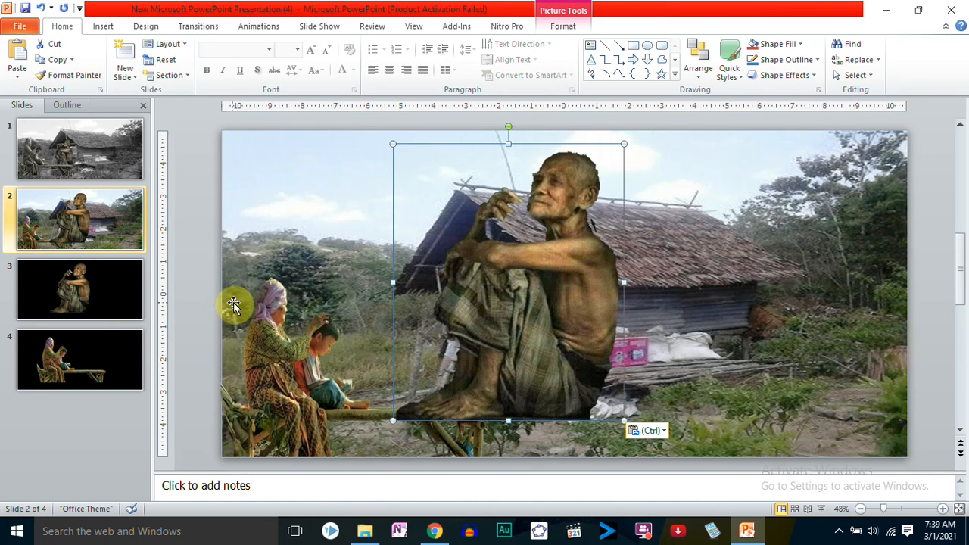
Shrink the pasted man to less than half its size and place him at the hut's open front above the ladder
{"action": "left_click_drag", "start_coordinate": [510, 335], "coordinate": [696, 282]}
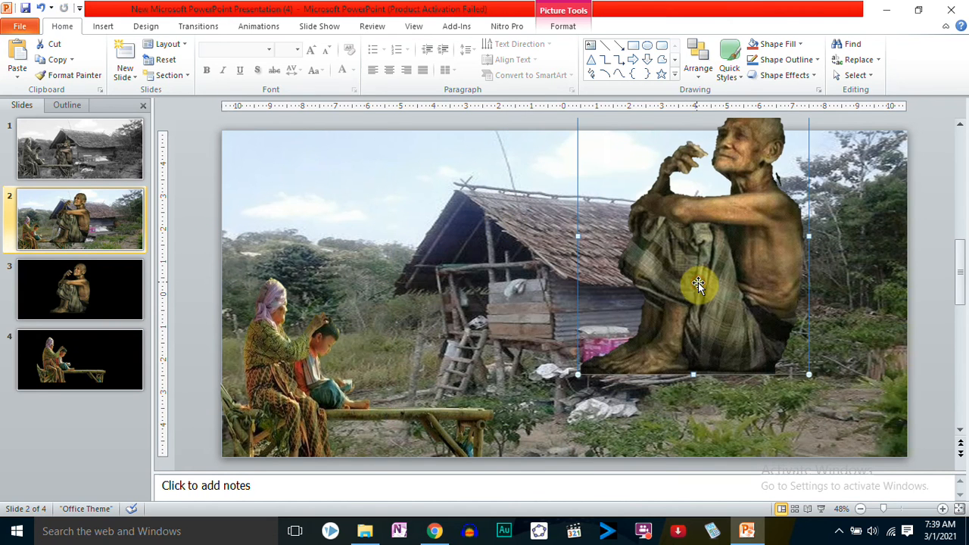
{"action": "left_click_drag", "start_coordinate": [580, 373], "coordinate": [676, 256]}
{"action": "left_click_drag", "start_coordinate": [767, 183], "coordinate": [432, 270]}
{"action": "left_click_drag", "start_coordinate": [477, 194], "coordinate": [474, 222]}
{"action": "mouse_move", "coordinate": [511, 287]}
{"action": "left_mouse_down"}
{"action": "mouse_move", "coordinate": [489, 281]}
{"action": "mouse_move", "coordinate": [486, 298]}
{"action": "mouse_move", "coordinate": [507, 292]}
{"action": "mouse_move", "coordinate": [500, 287]}
{"action": "left_mouse_up"}
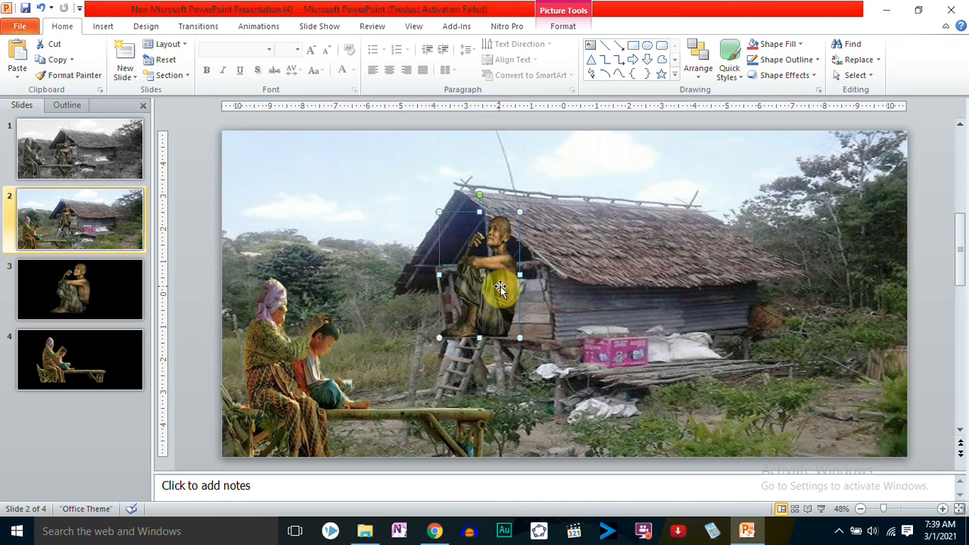
Move the man onto the free end of the bamboo bench and slightly increase his height and width
{"action": "left_click_drag", "start_coordinate": [500, 286], "coordinate": [462, 364]}
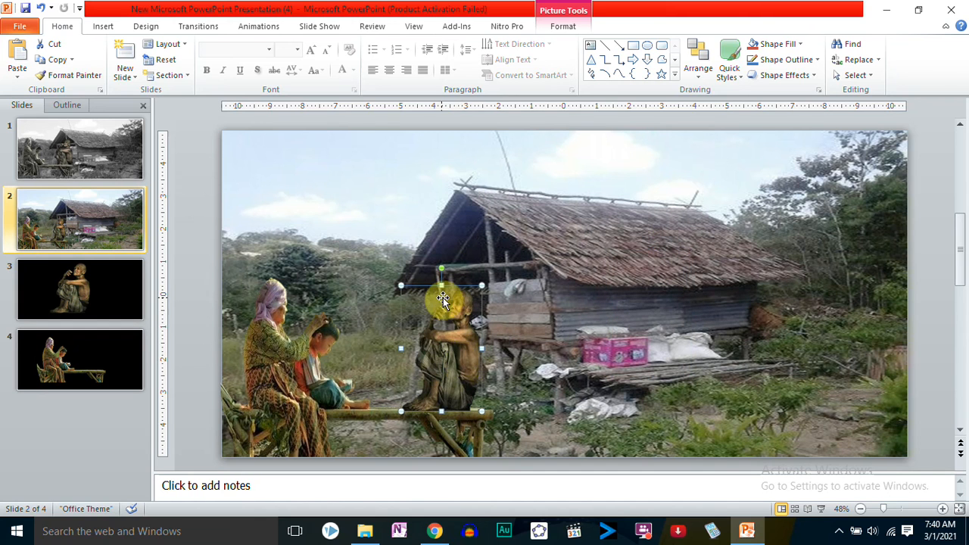
{"action": "left_click_drag", "start_coordinate": [441, 283], "coordinate": [442, 274]}
{"action": "left_click_drag", "start_coordinate": [481, 342], "coordinate": [494, 342]}
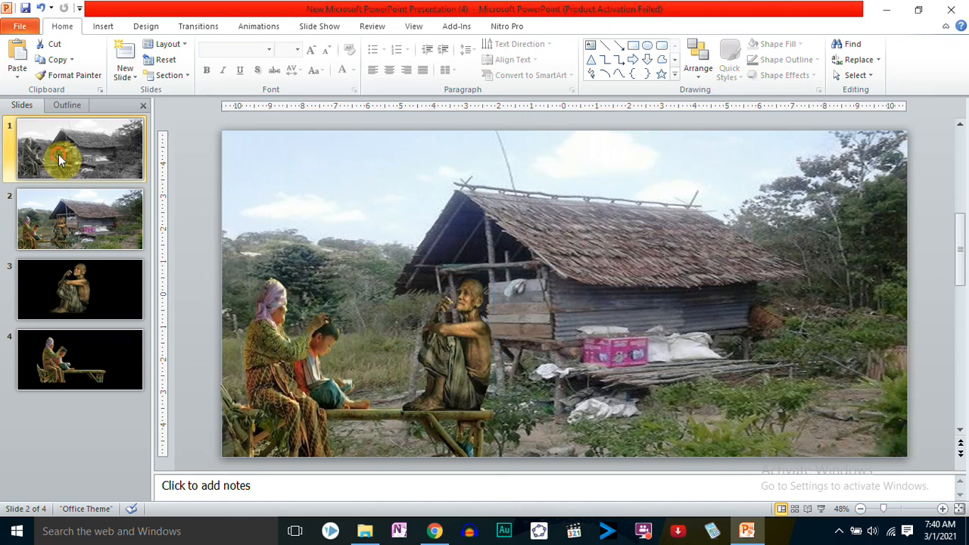
Compare with the finished scene on slide 1, and move the man on slide 2 onto the wooden platform beside the pink box
{"action": "left_click", "coordinate": [58, 154]}
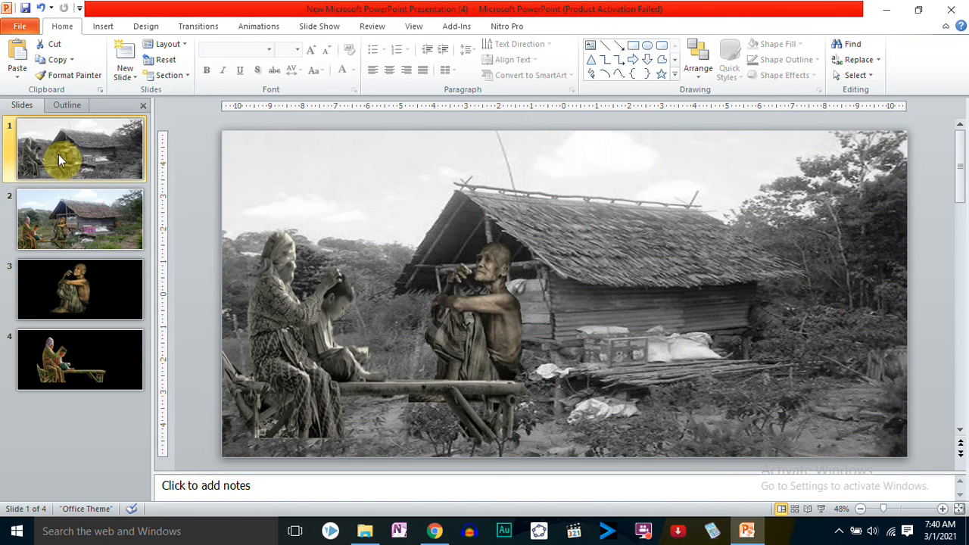
{"action": "left_click", "coordinate": [67, 233]}
{"action": "left_click", "coordinate": [448, 367]}
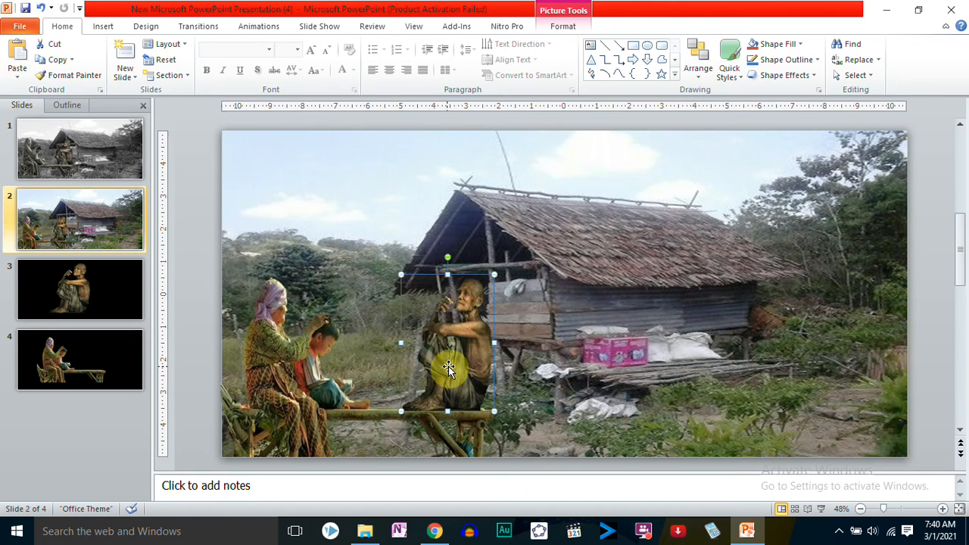
{"action": "left_click_drag", "start_coordinate": [448, 367], "coordinate": [655, 339]}
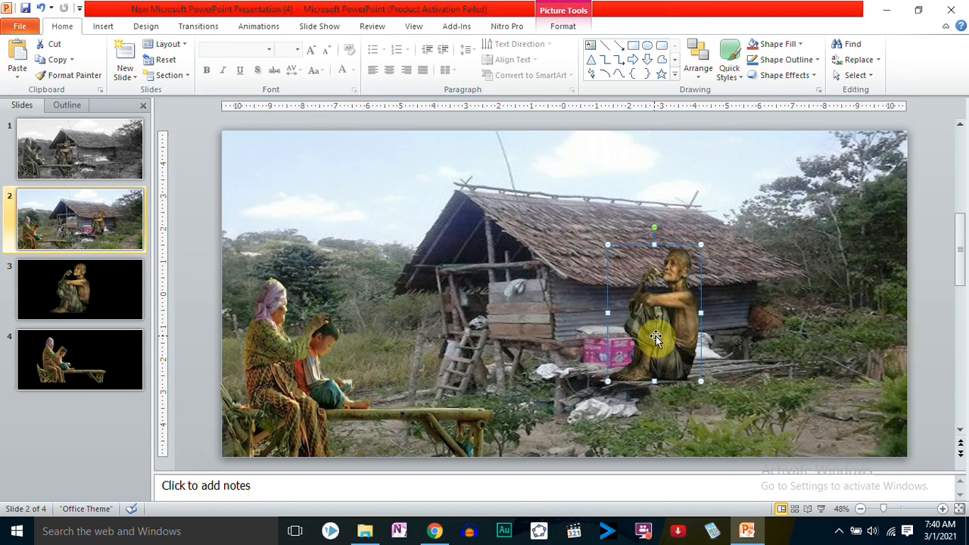
Recolor the hut background photo on slide 2 with the sepia preset
{"action": "left_click", "coordinate": [728, 377]}
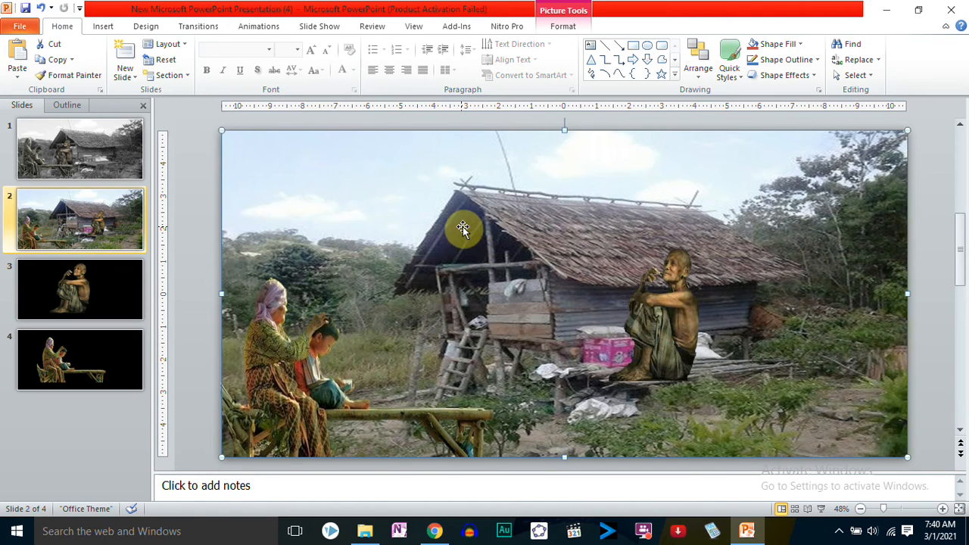
{"action": "left_click", "coordinate": [447, 284]}
{"action": "left_click", "coordinate": [483, 248]}
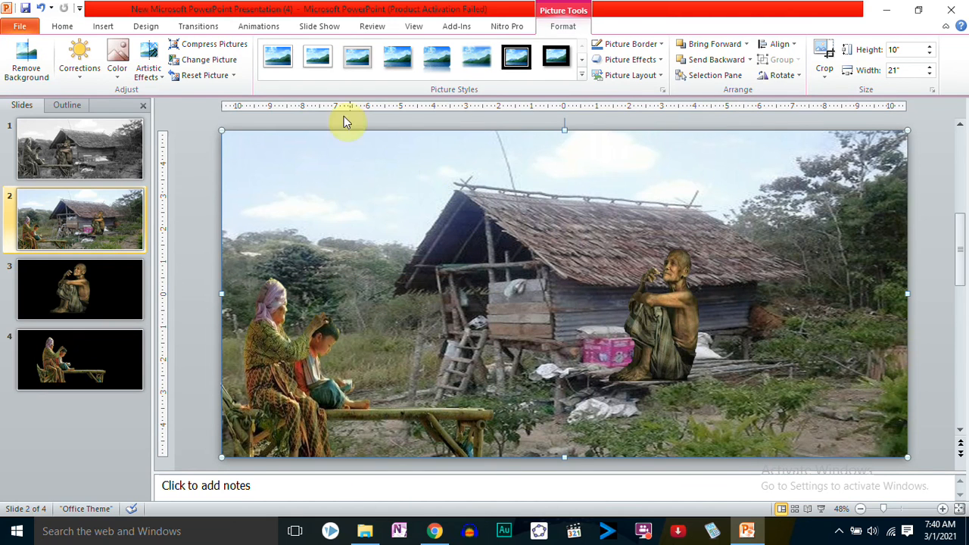
{"action": "left_click", "coordinate": [118, 76]}
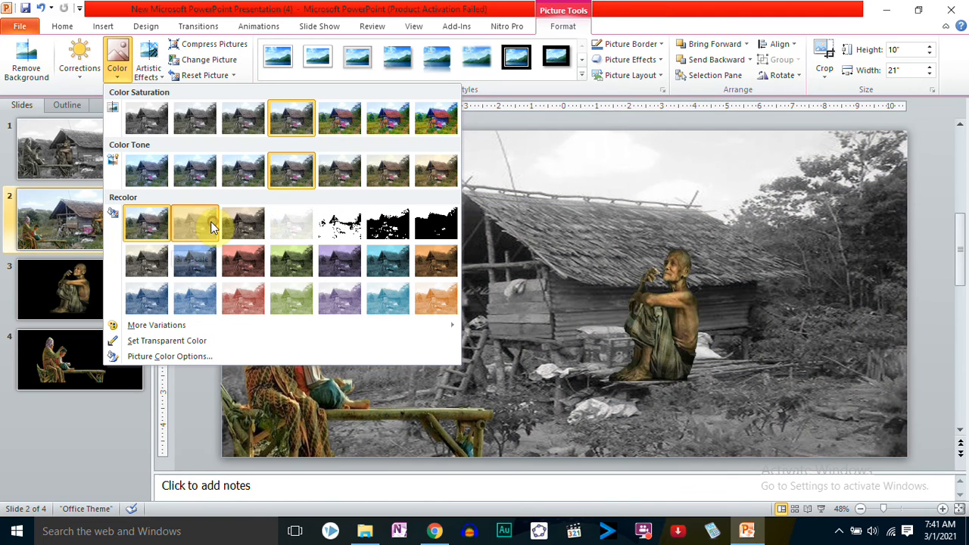
{"action": "left_click", "coordinate": [241, 220]}
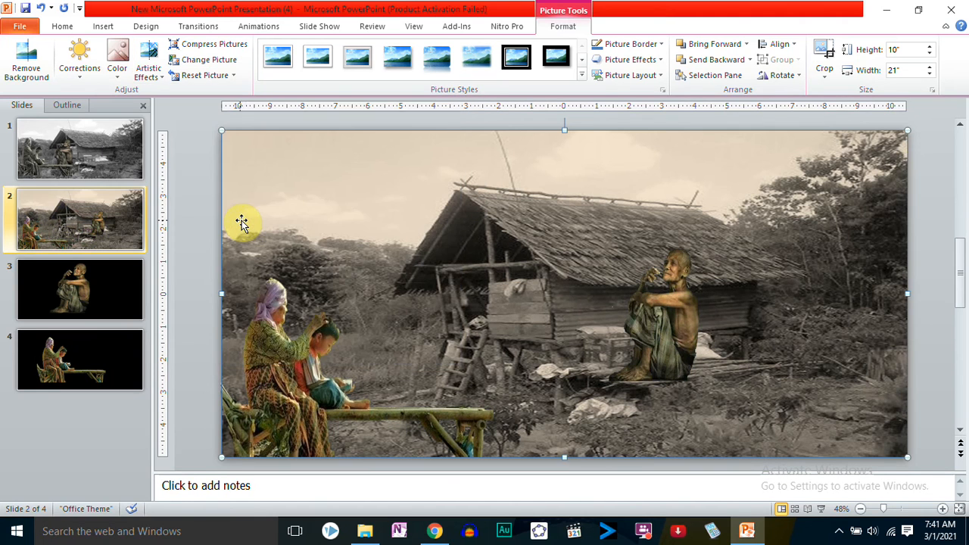
Apply the coolest color tone preset to the picture of the seated man on slide 2
{"action": "left_click", "coordinate": [662, 311]}
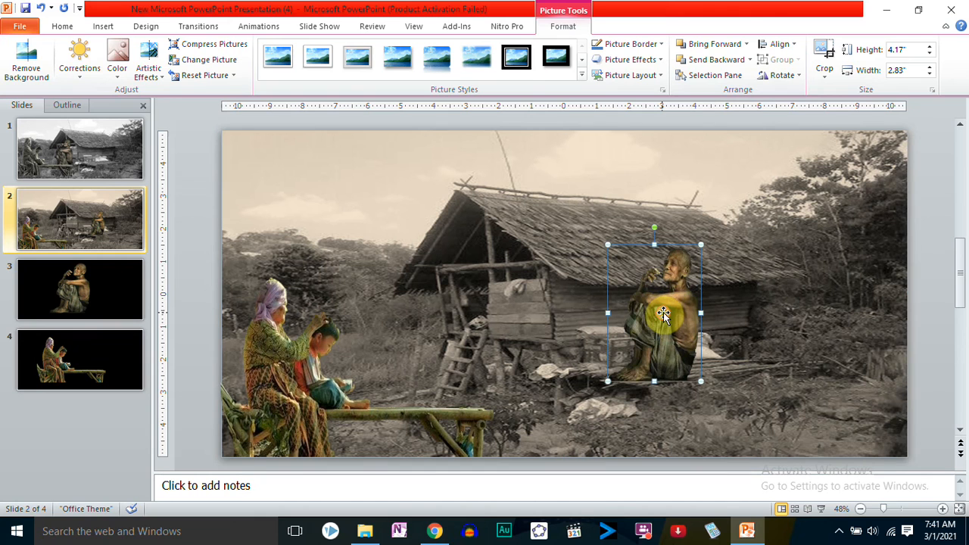
{"action": "left_click", "coordinate": [118, 68]}
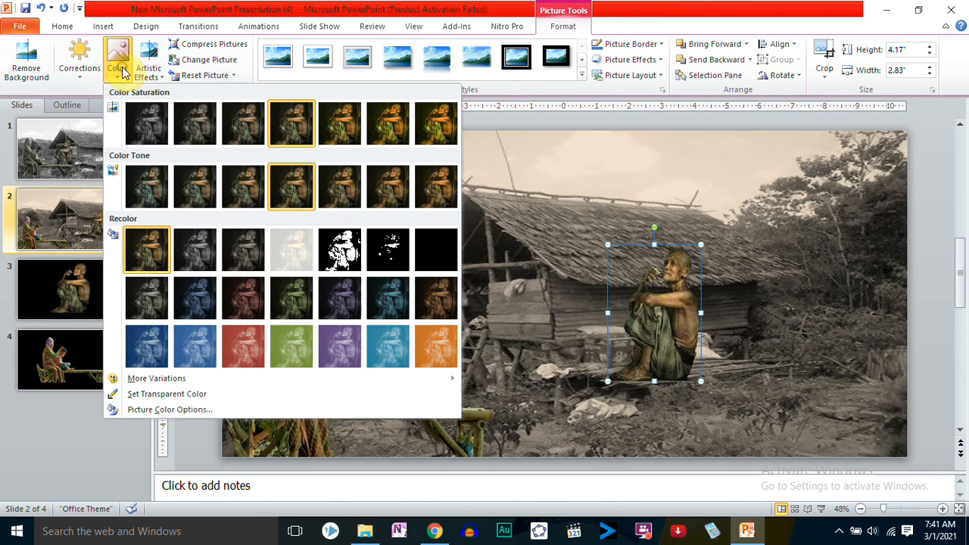
{"action": "left_click", "coordinate": [142, 189]}
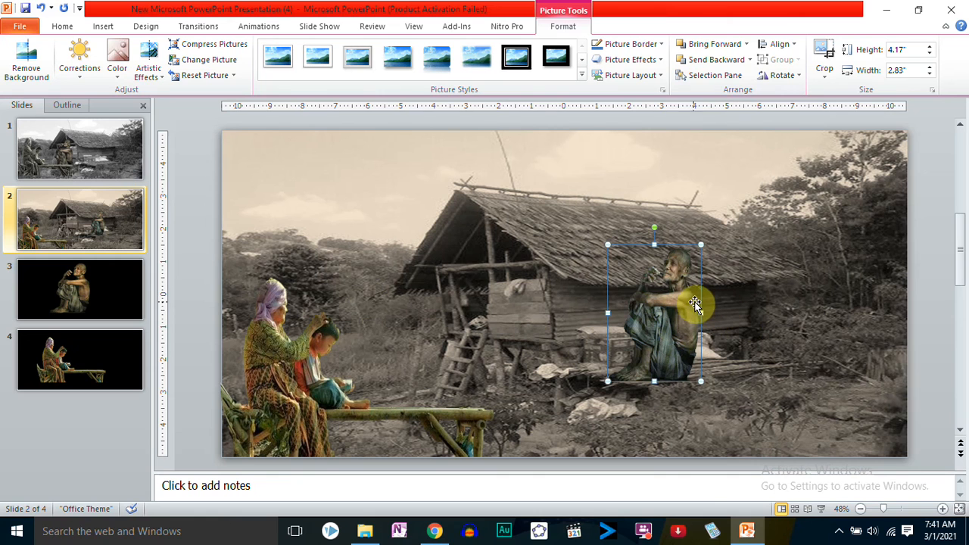
Apply the lowest color saturation preset to the picture of the woman and child on the bench
{"action": "left_click", "coordinate": [258, 348]}
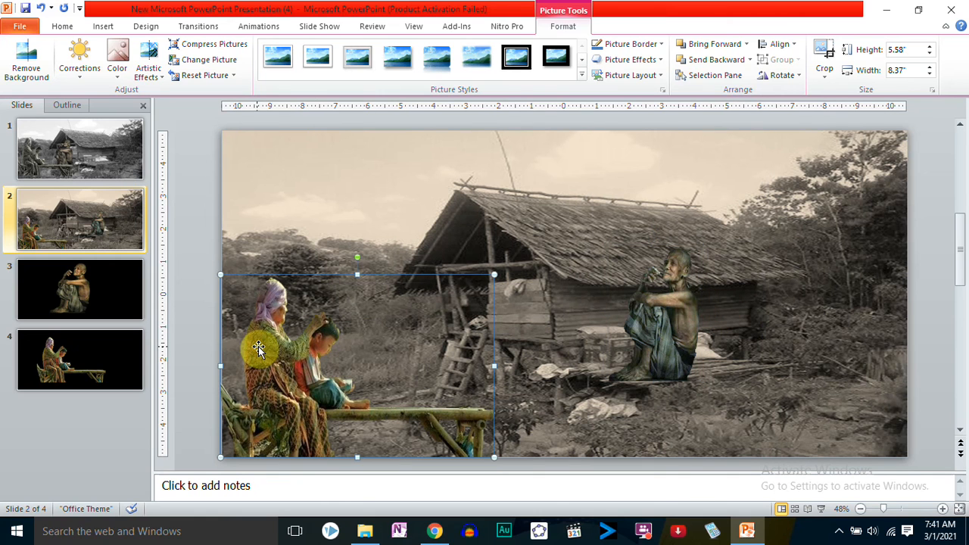
{"action": "left_click", "coordinate": [118, 72]}
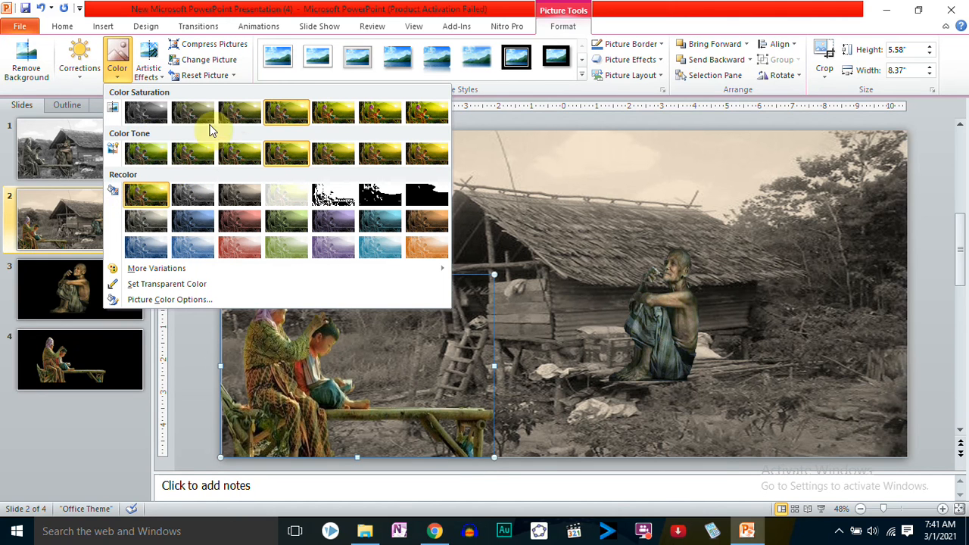
{"action": "left_click", "coordinate": [140, 115]}
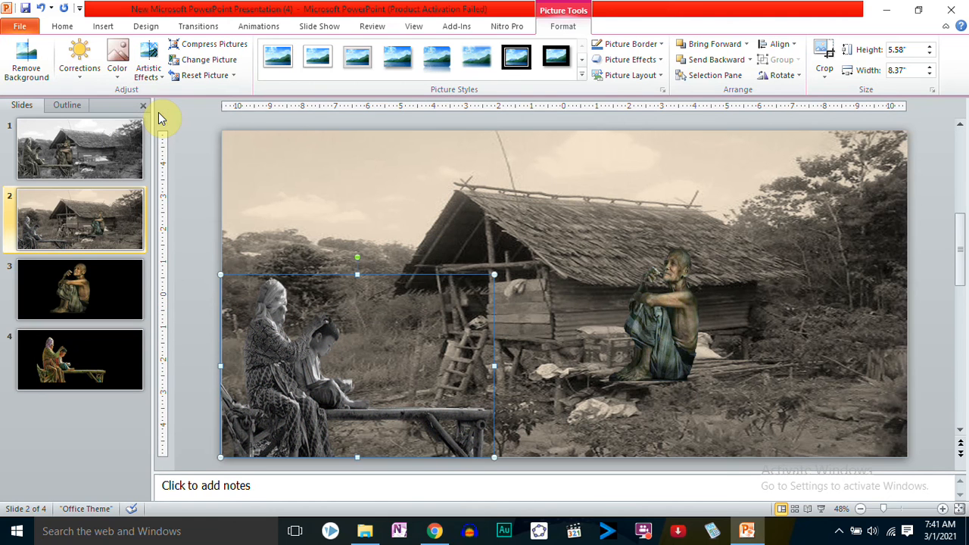
{"action": "left_click", "coordinate": [659, 326]}
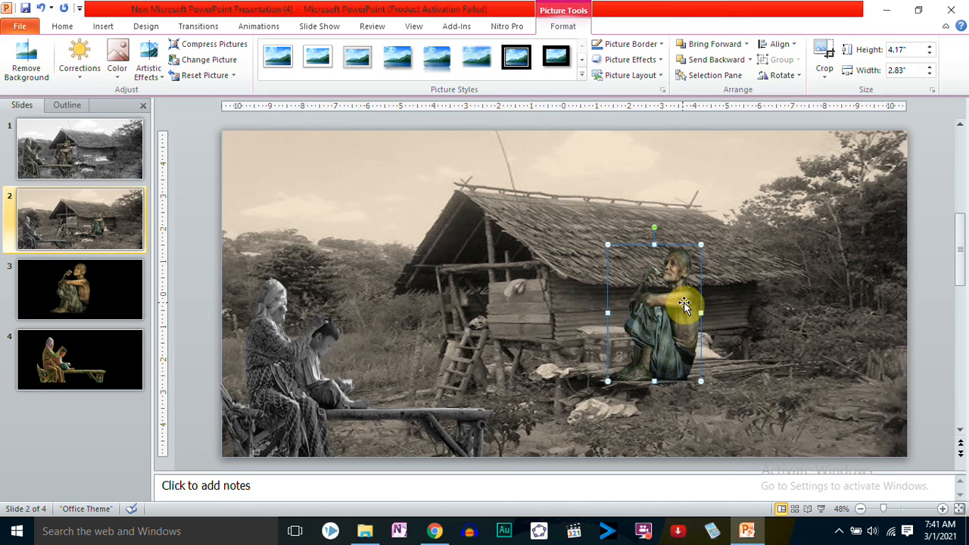
{"action": "left_click", "coordinate": [918, 199]}
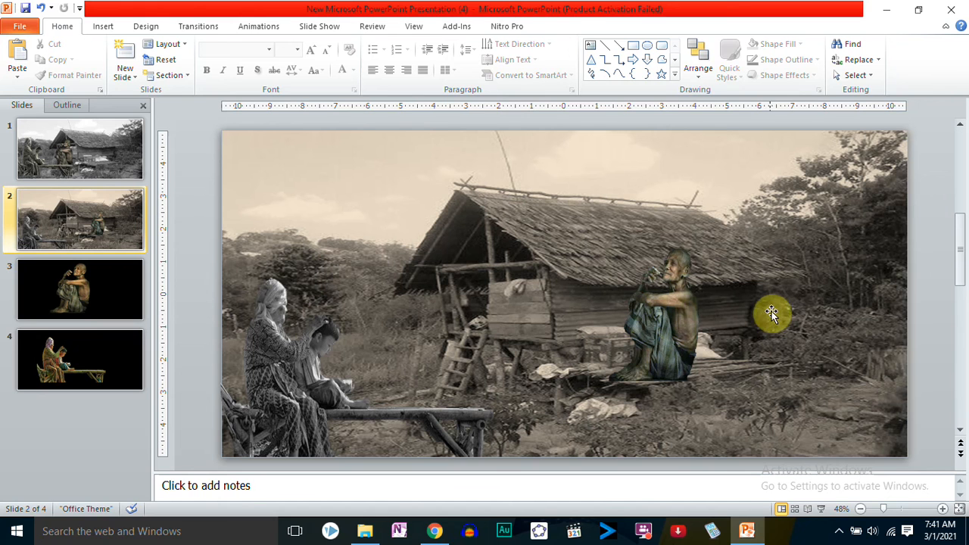
Try the man on the end of the bench, then shrunk to about 2.45" by 1.67" in the hut's open front
{"action": "left_click_drag", "start_coordinate": [678, 338], "coordinate": [469, 353]}
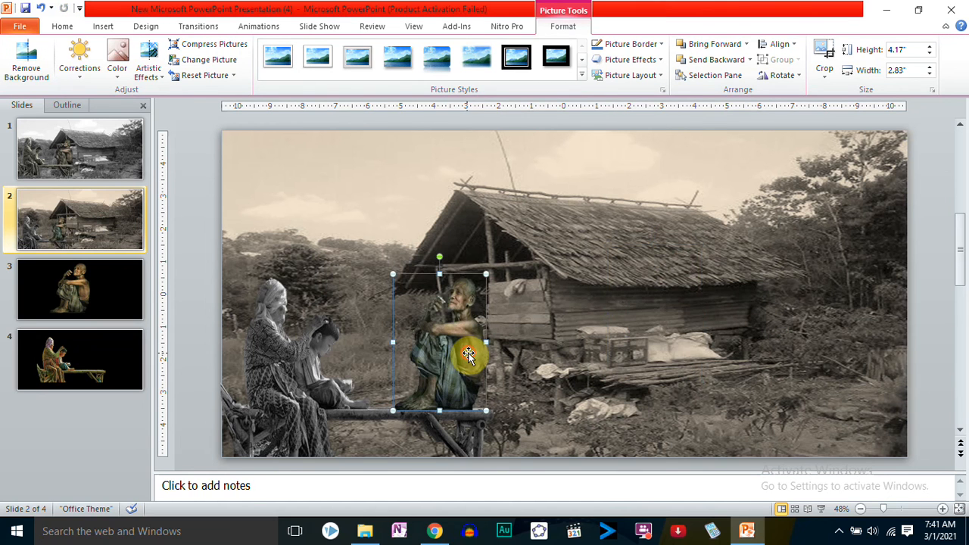
{"action": "left_click_drag", "start_coordinate": [486, 274], "coordinate": [448, 330]}
{"action": "left_click_drag", "start_coordinate": [428, 361], "coordinate": [474, 285]}
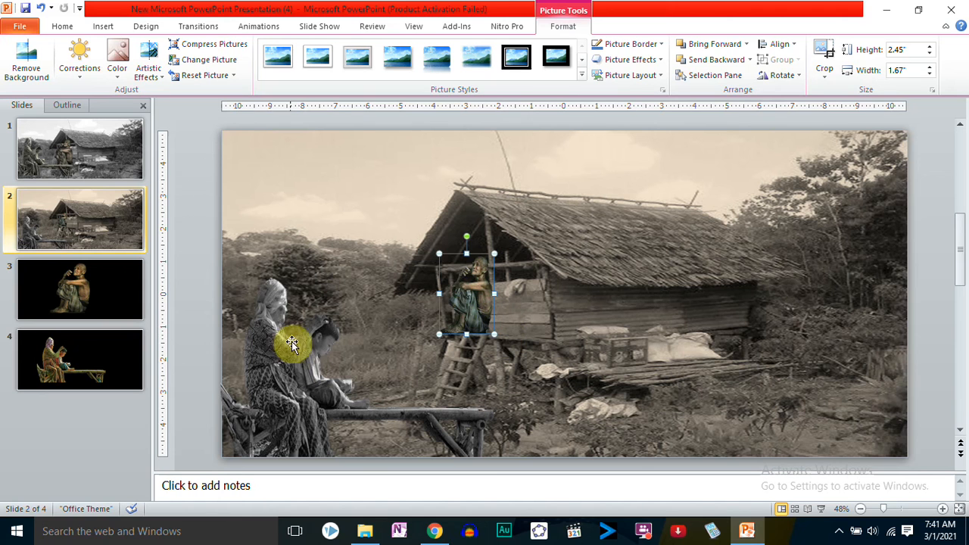
Place the man on the wooden platform beside the hut and enlarge him to about 4.48" high by 2.92" wide
{"action": "left_click_drag", "start_coordinate": [459, 289], "coordinate": [599, 336]}
{"action": "left_click_drag", "start_coordinate": [606, 298], "coordinate": [628, 231]}
{"action": "left_click_drag", "start_coordinate": [642, 305], "coordinate": [672, 314]}
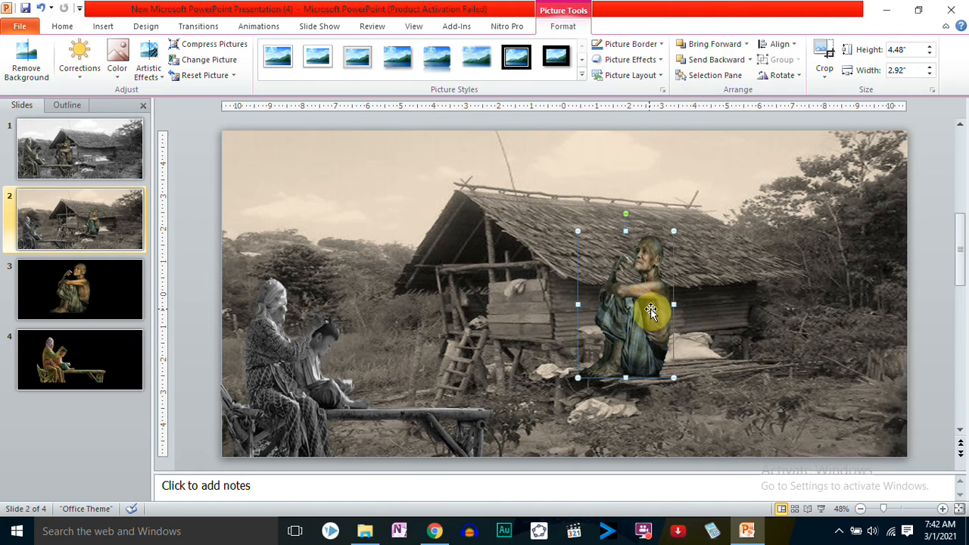
Select the hut background, the bench figures and the seated man together, and group them into one object
{"action": "left_click", "coordinate": [200, 185]}
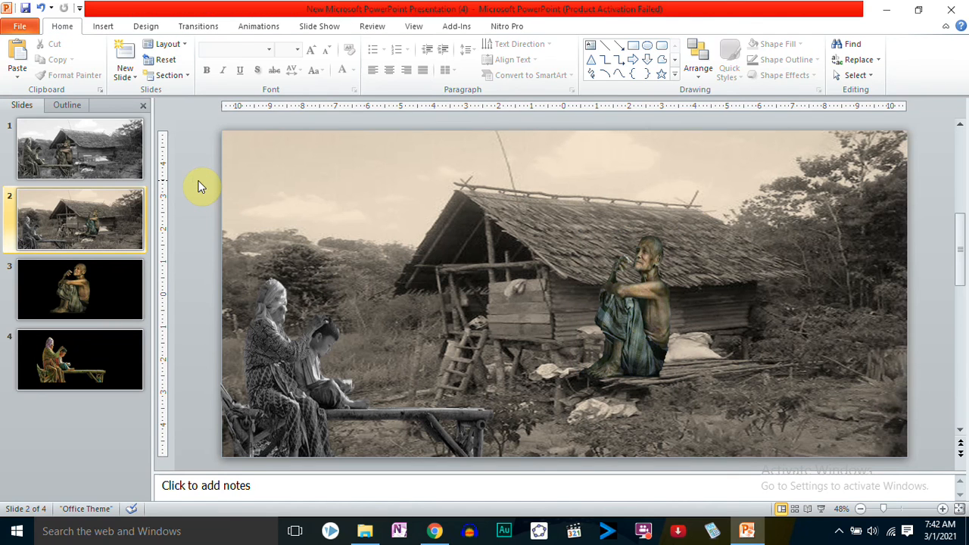
{"action": "left_click_drag", "start_coordinate": [198, 128], "coordinate": [926, 468]}
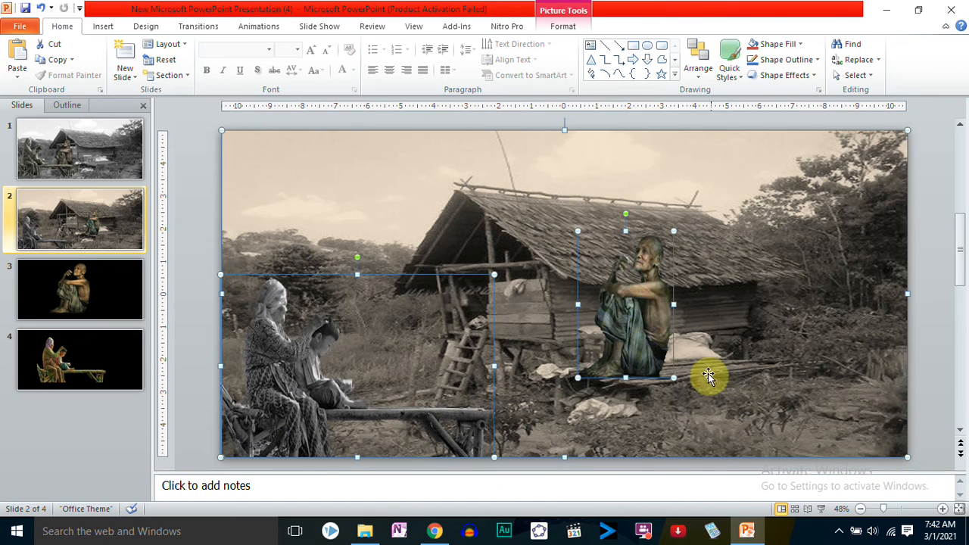
{"action": "right_click", "coordinate": [504, 186]}
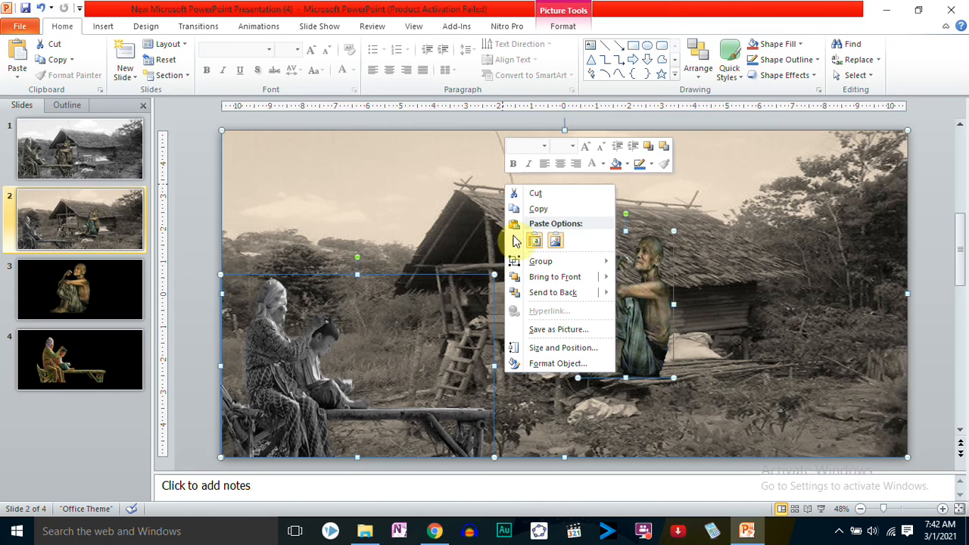
{"action": "mouse_move", "coordinate": [540, 261]}
{"action": "left_click", "coordinate": [644, 262]}
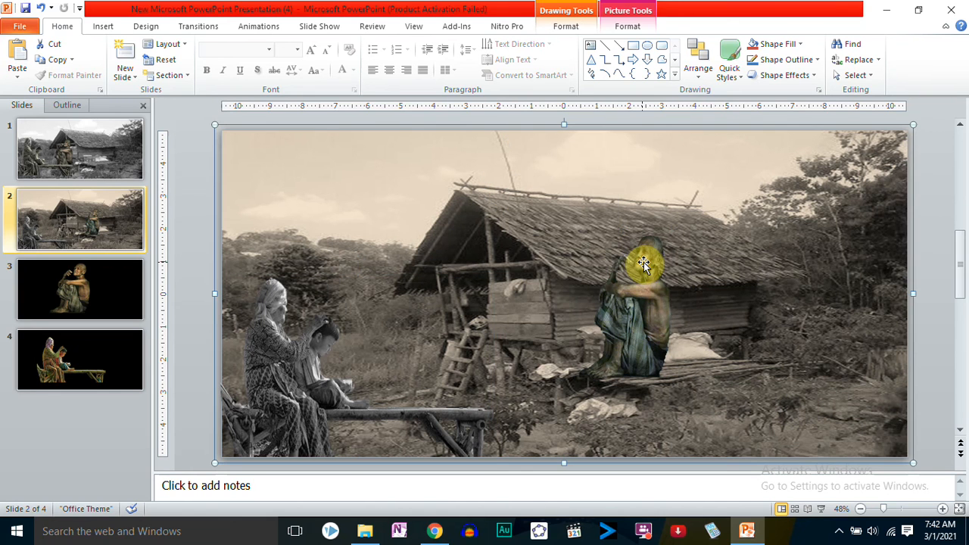
Shift the hut background picture sideways within the group, keeping it roughly aligned with the slide
{"action": "left_click", "coordinate": [495, 231]}
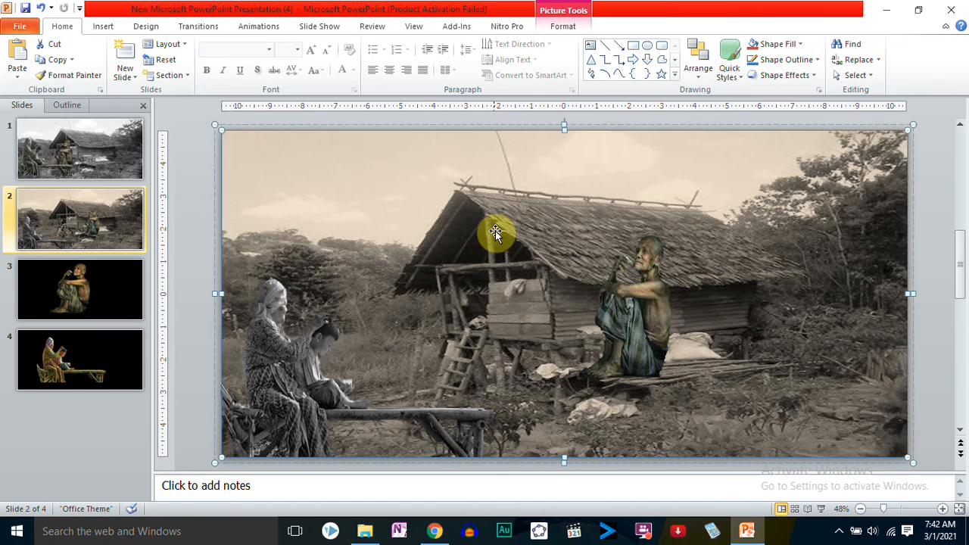
{"action": "left_click_drag", "start_coordinate": [684, 218], "coordinate": [600, 223]}
{"action": "double_click", "coordinate": [601, 221]}
{"action": "left_click_drag", "start_coordinate": [635, 189], "coordinate": [692, 203]}
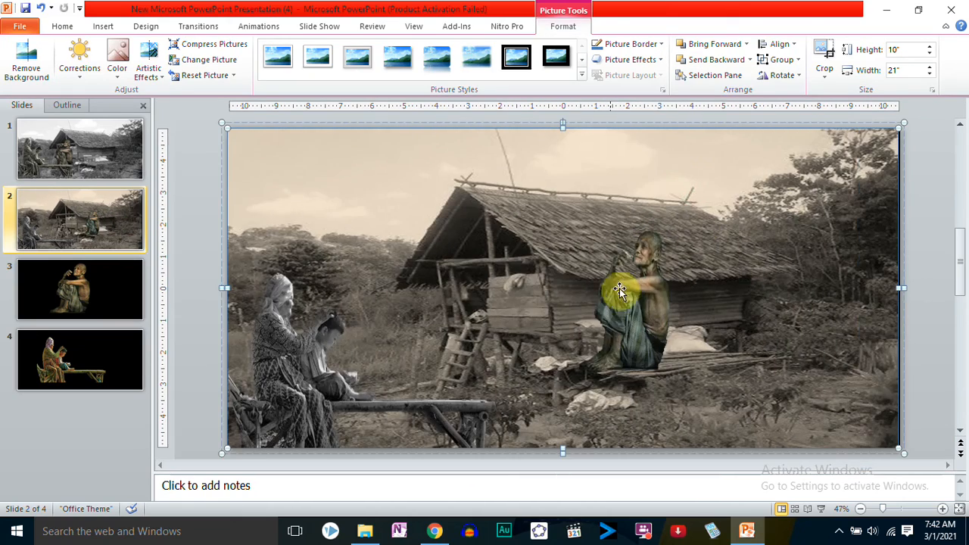
Move the man within the group onto the free end of the bench and back onto the wooden platform
{"action": "left_click", "coordinate": [624, 287]}
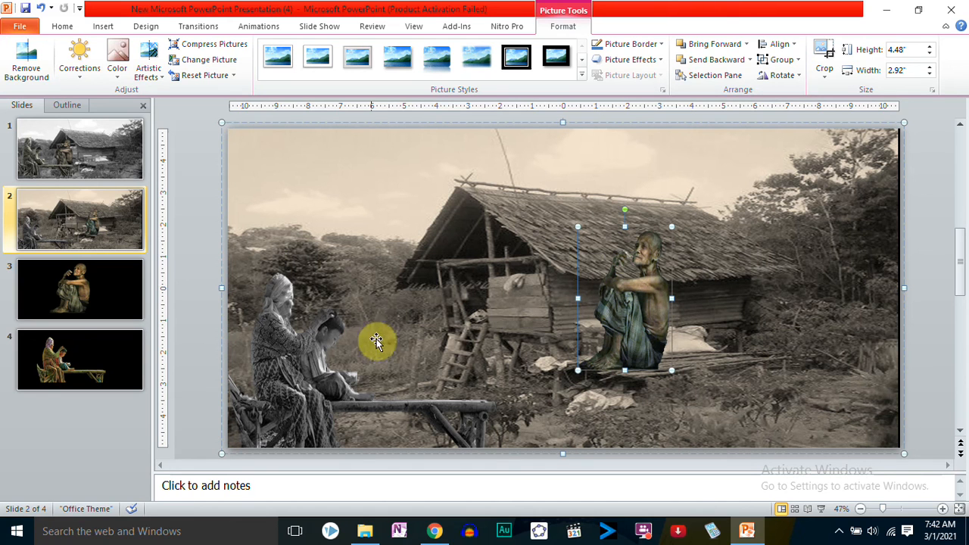
{"action": "left_click_drag", "start_coordinate": [643, 273], "coordinate": [484, 305]}
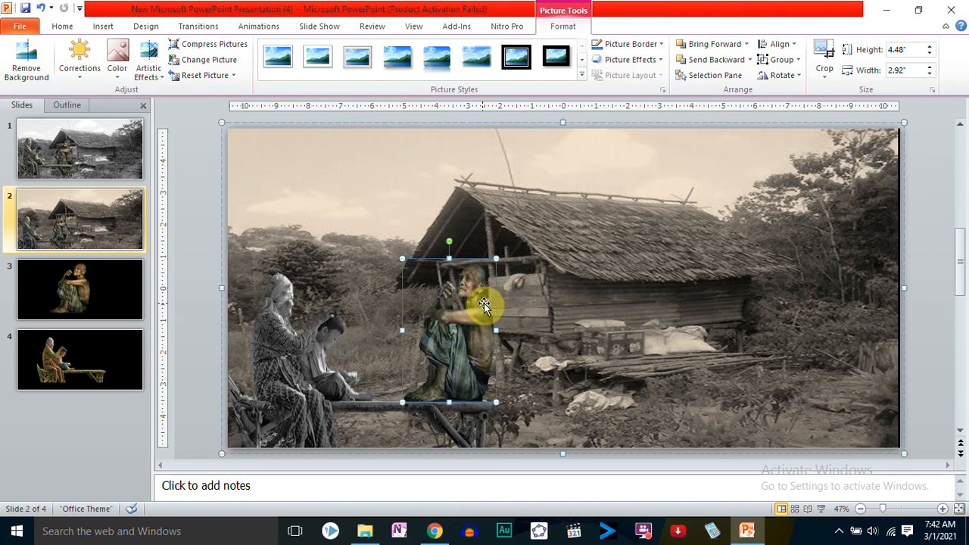
{"action": "left_click_drag", "start_coordinate": [459, 319], "coordinate": [653, 286]}
Open the Save as Picture dialog for the grouped hut scene, and close it without saving
{"action": "left_click", "coordinate": [414, 258]}
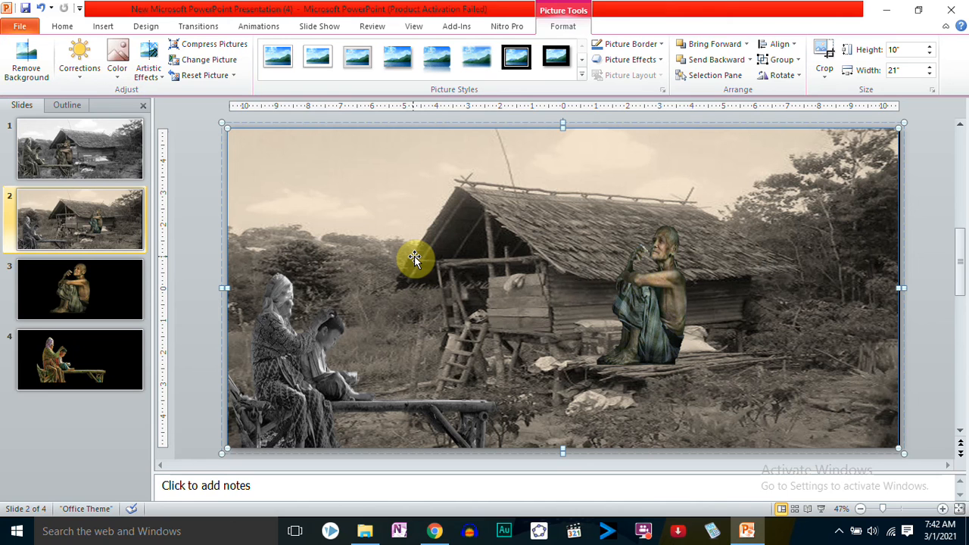
{"action": "right_click", "coordinate": [348, 208]}
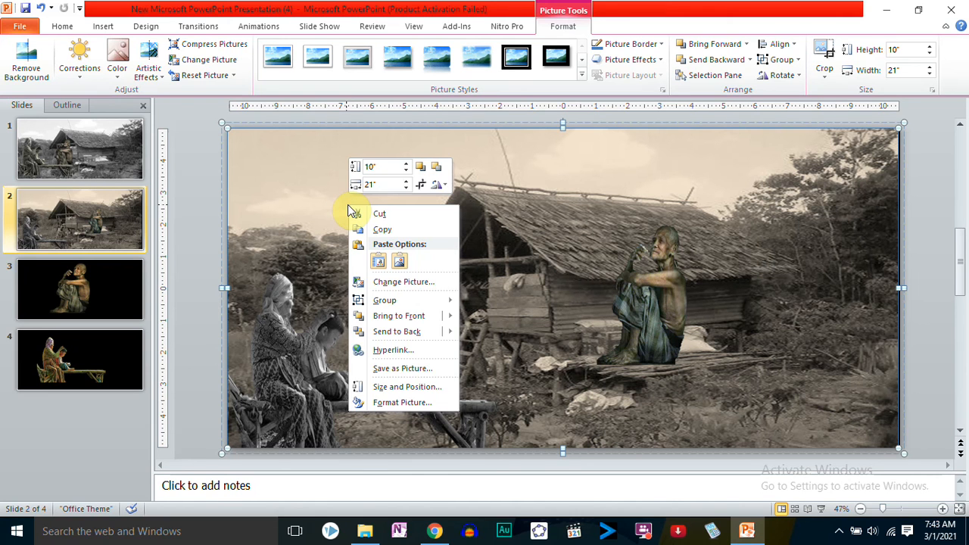
{"action": "left_click", "coordinate": [402, 370]}
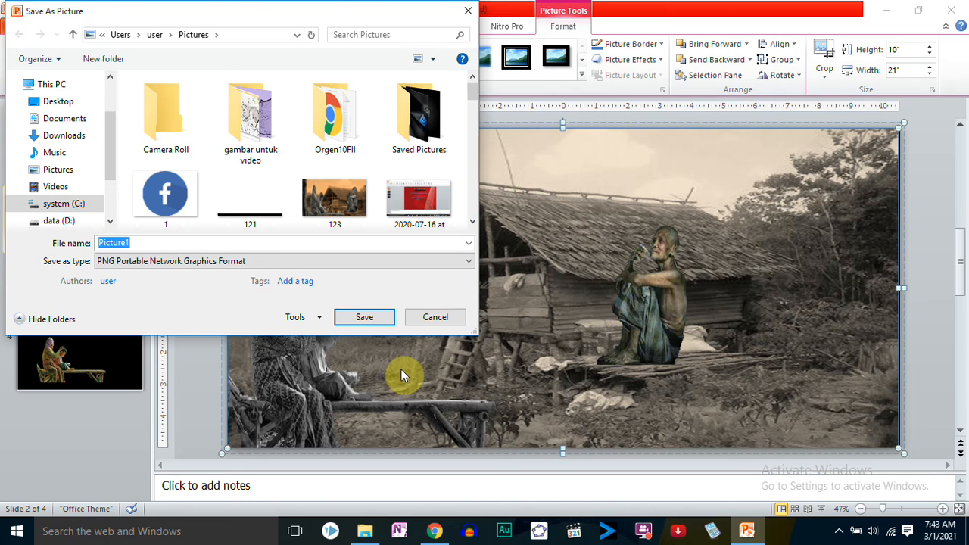
{"action": "left_click", "coordinate": [428, 320]}
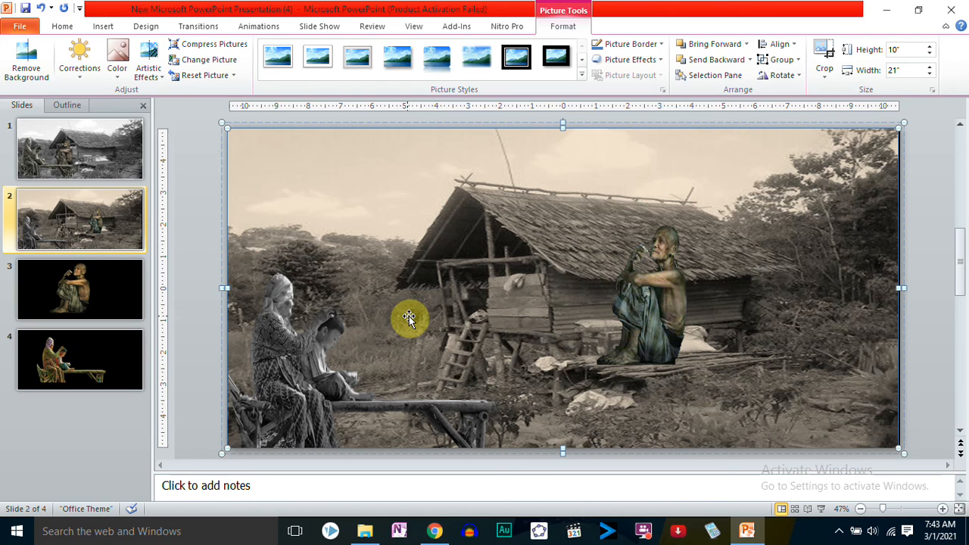
{"action": "left_click", "coordinate": [213, 246]}
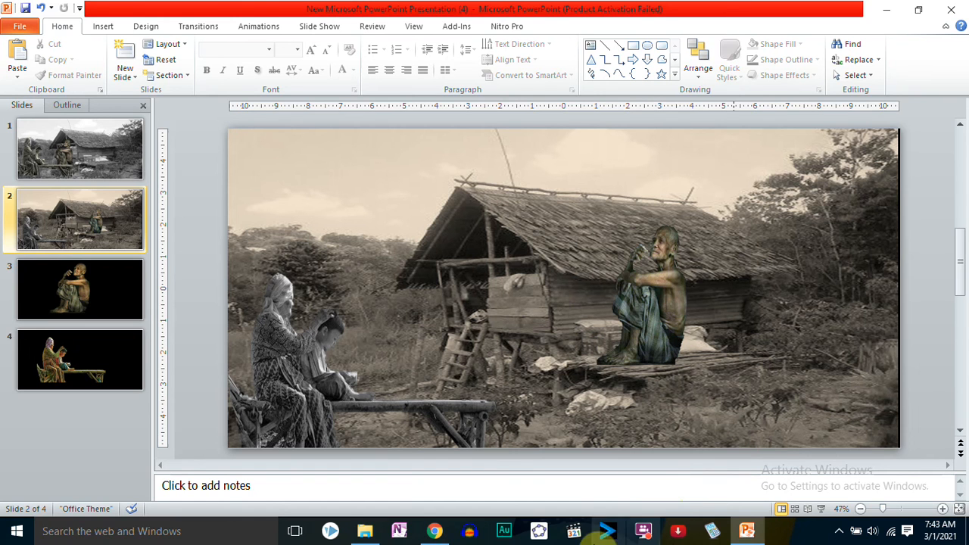
{"action": "mouse_move", "coordinate": [764, 533]}
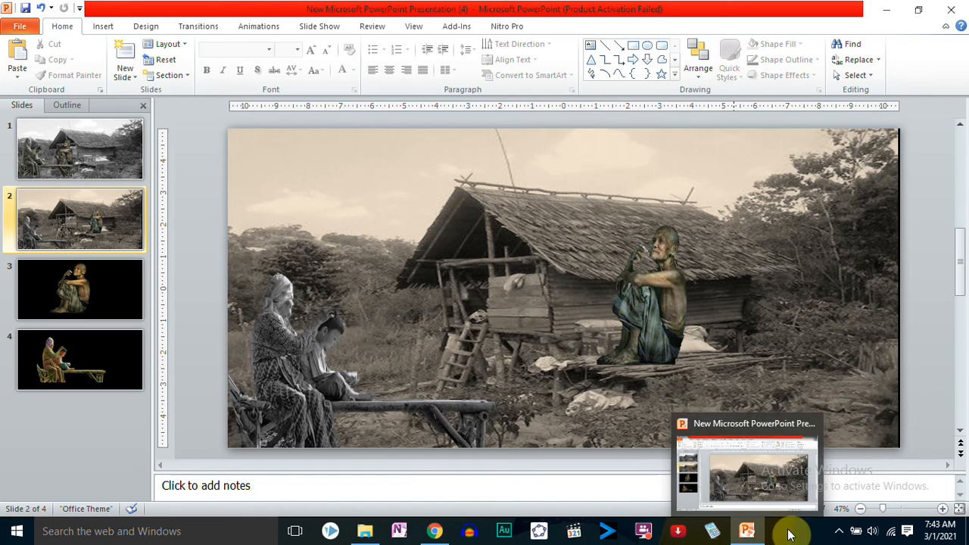